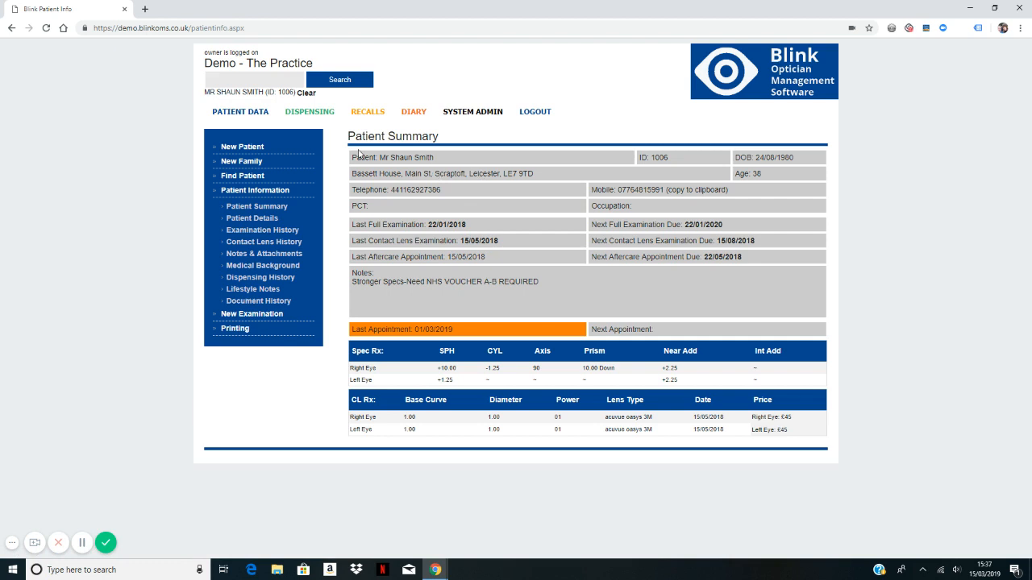
Step: Start a dispense for the current patient and add the NHS Sight Test - GOS1 to the sale
left_click(313, 115)
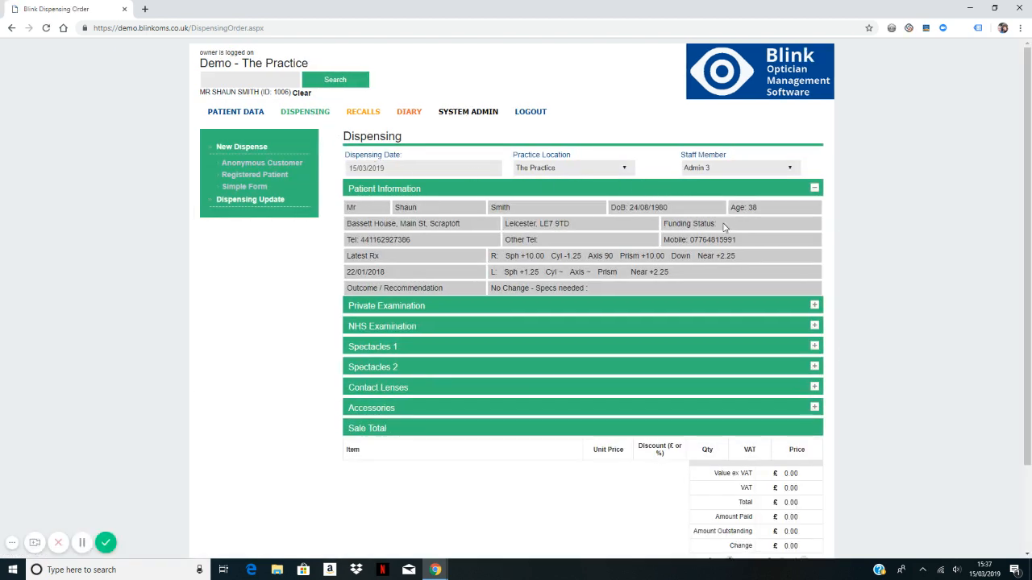
left_click(415, 331)
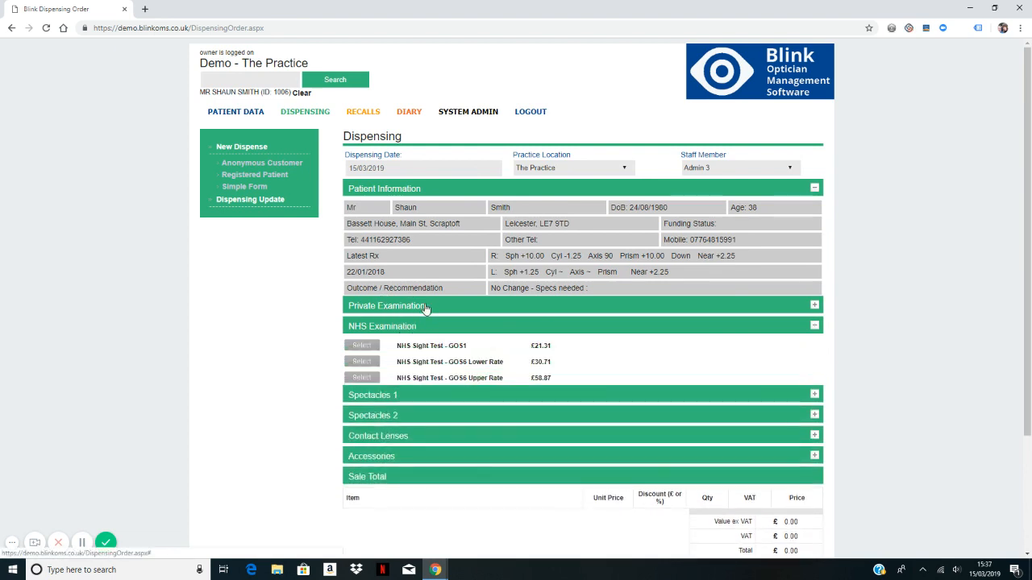
left_click(424, 309)
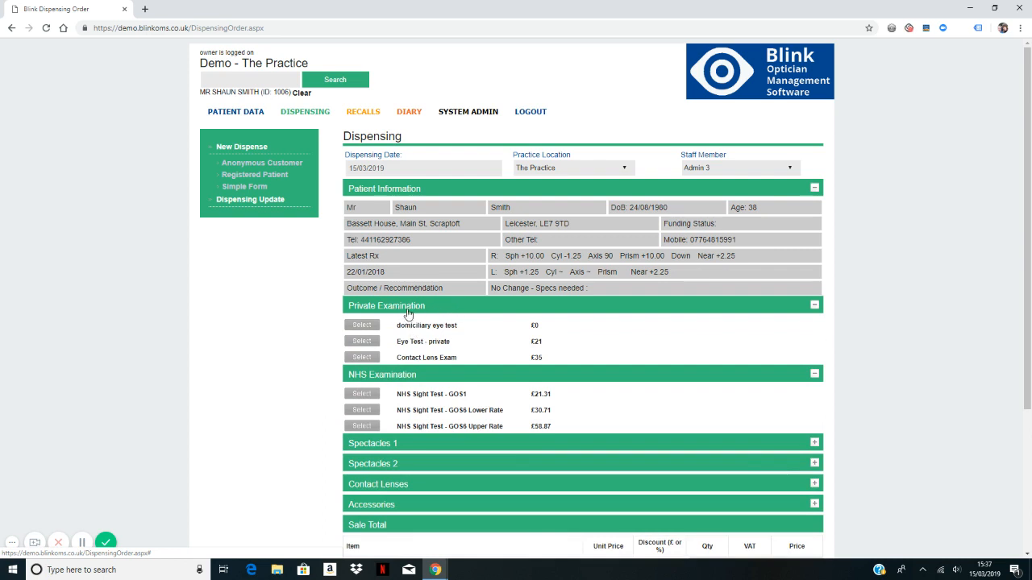
left_click(413, 309)
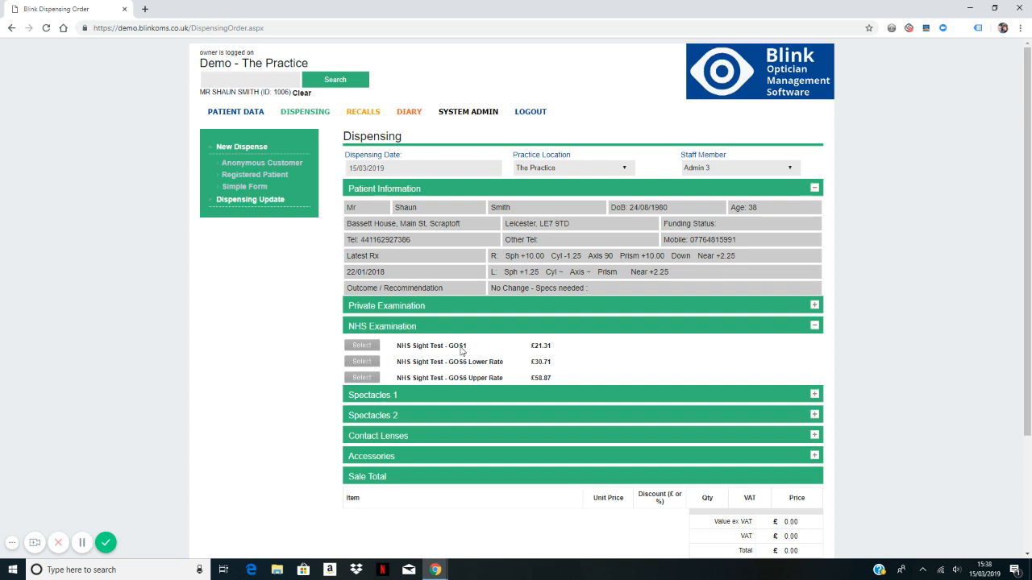
left_click(360, 346)
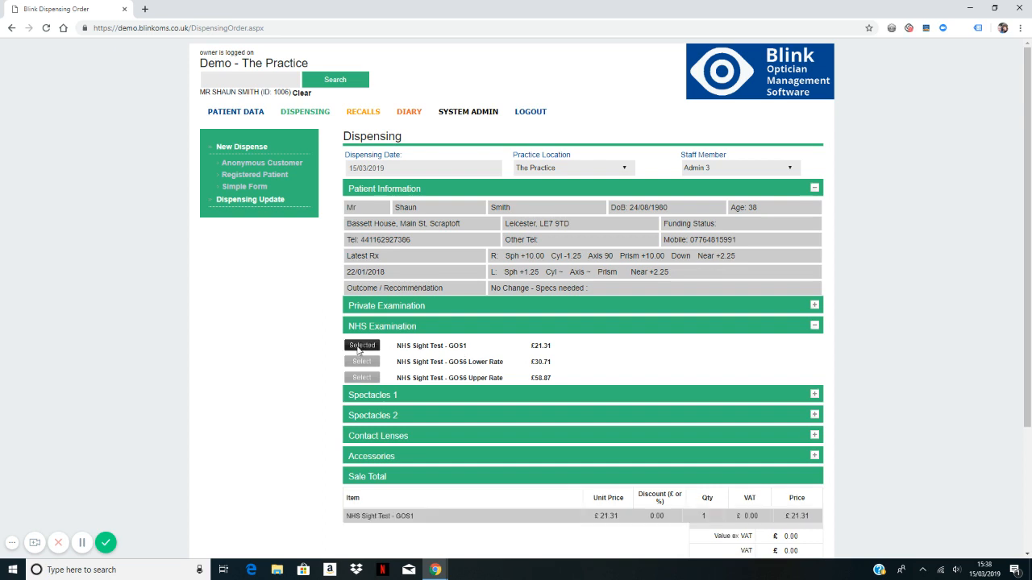
Step: Expand the Spectacles 1 section and collapse the NHS Examination section
scroll(403, 344, "down", 1)
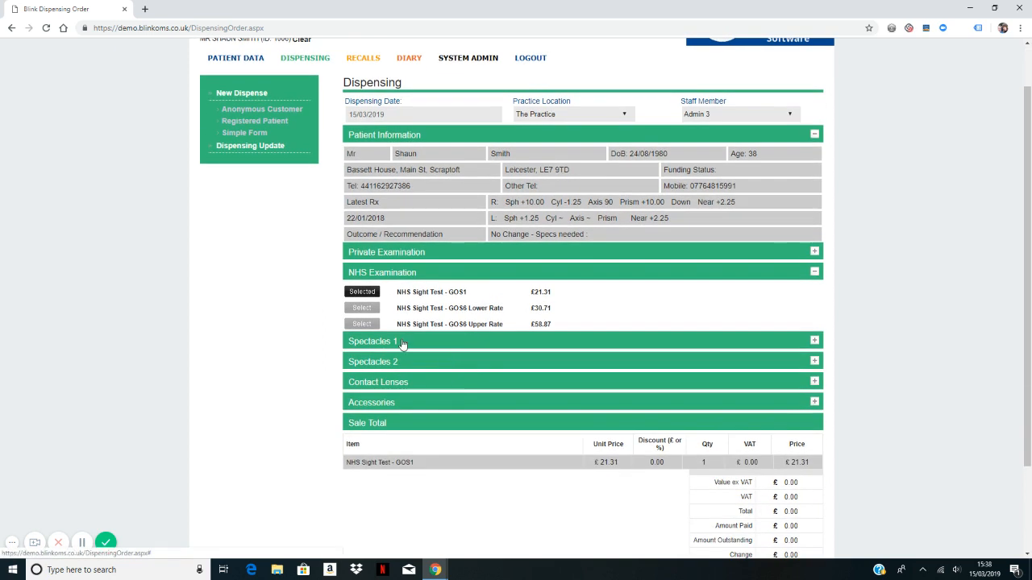
scroll(403, 355, "down", 1)
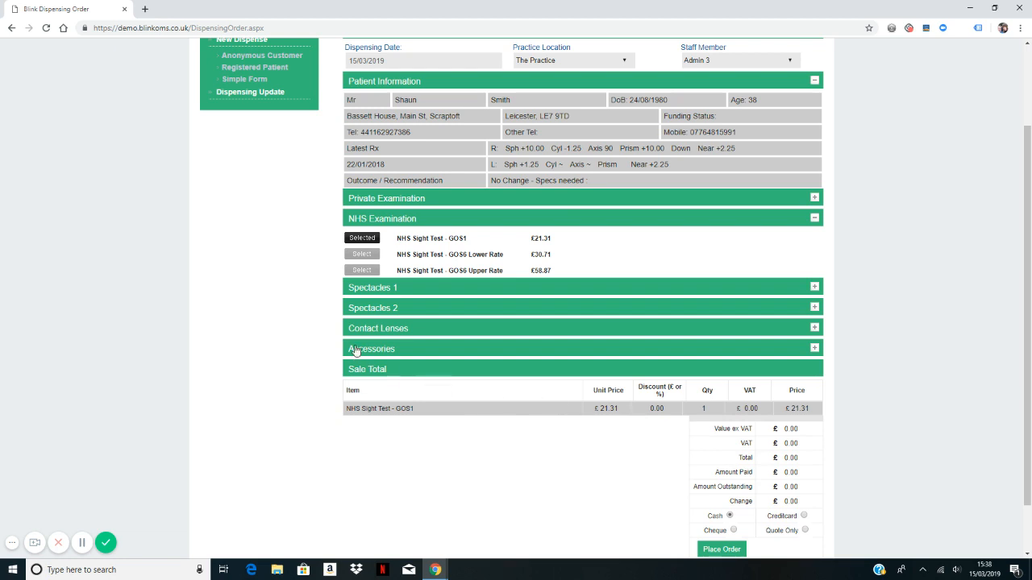
left_click(377, 294)
left_click(386, 220)
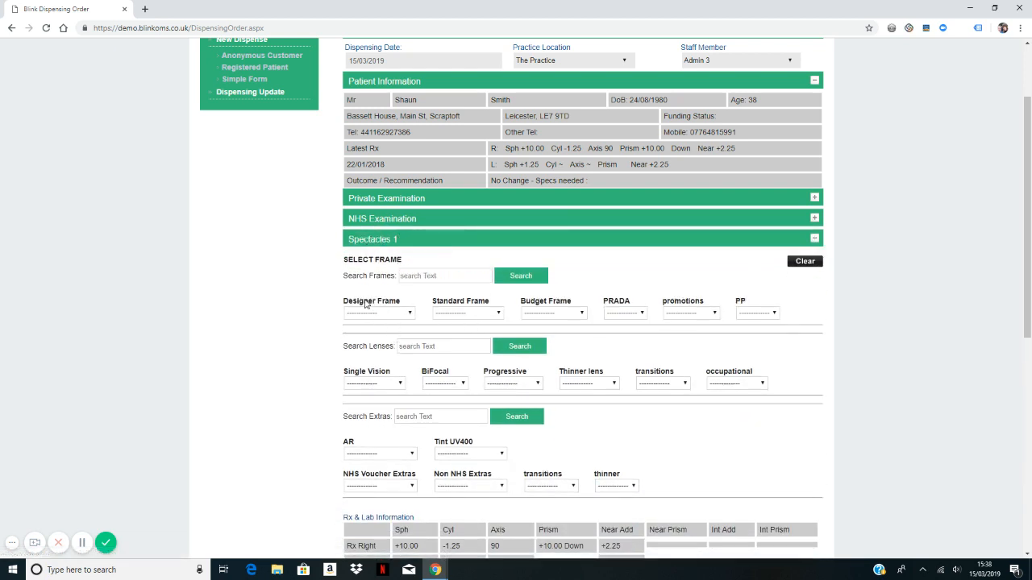
Step: Look through the Designer, Standard and Budget Frame choices available for Spectacles 1
scroll(407, 304, "down", 1)
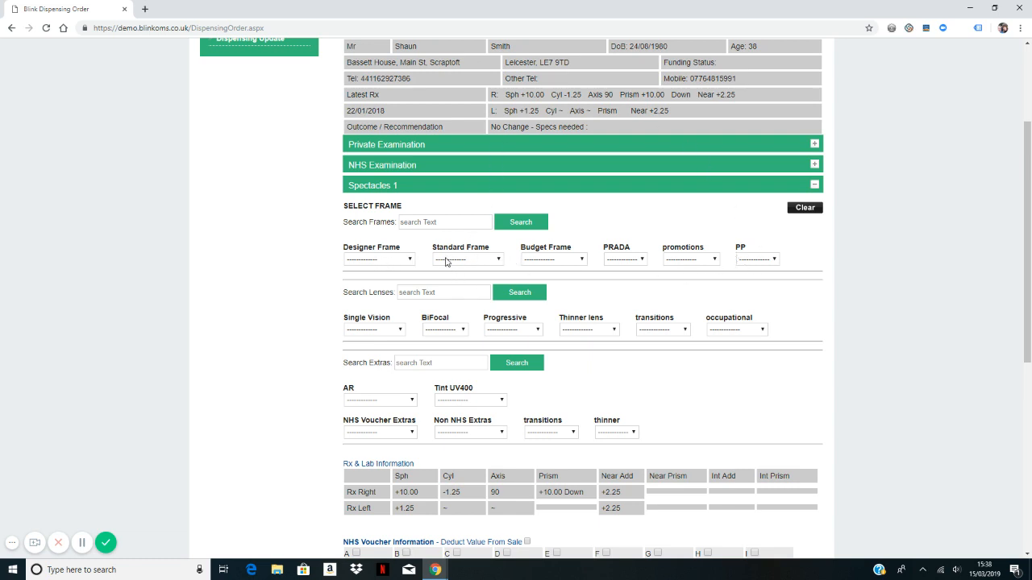
left_click(397, 260)
left_click(399, 260)
left_click(493, 260)
left_click(548, 259)
left_click(584, 260)
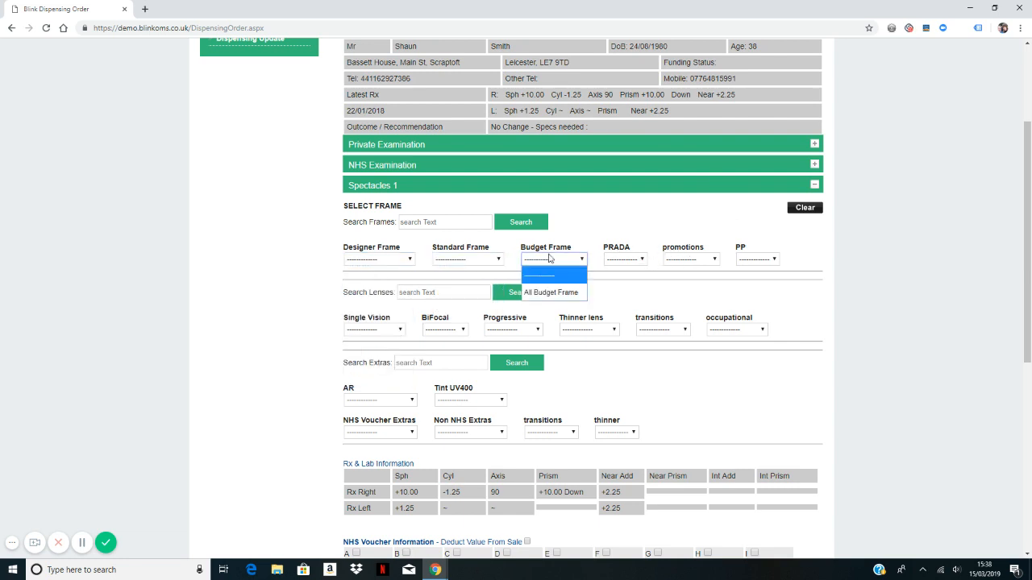
left_click(583, 260)
Step: Choose the Gucci designer frame for Spectacles 1
left_click(402, 260)
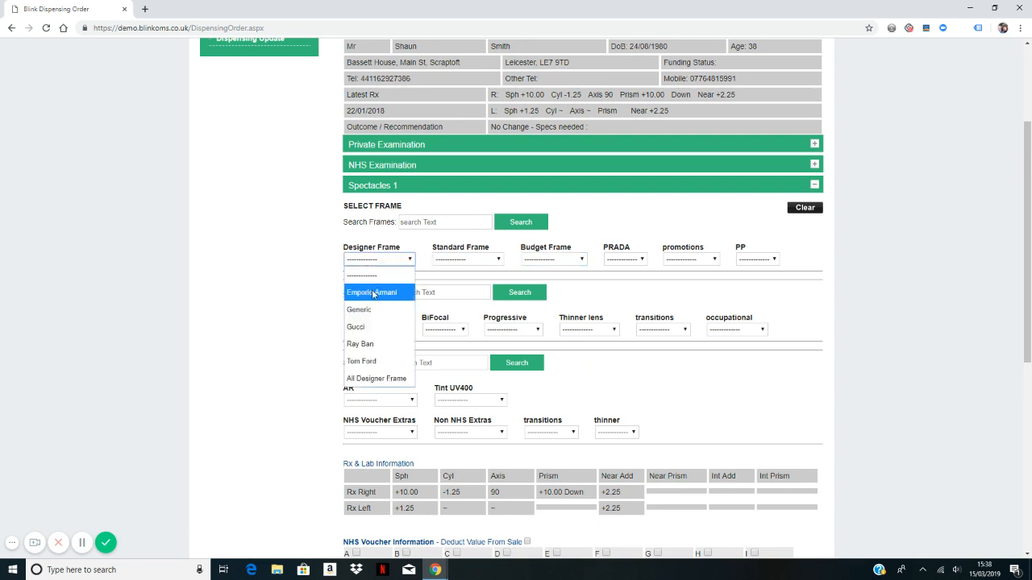
left_click(374, 327)
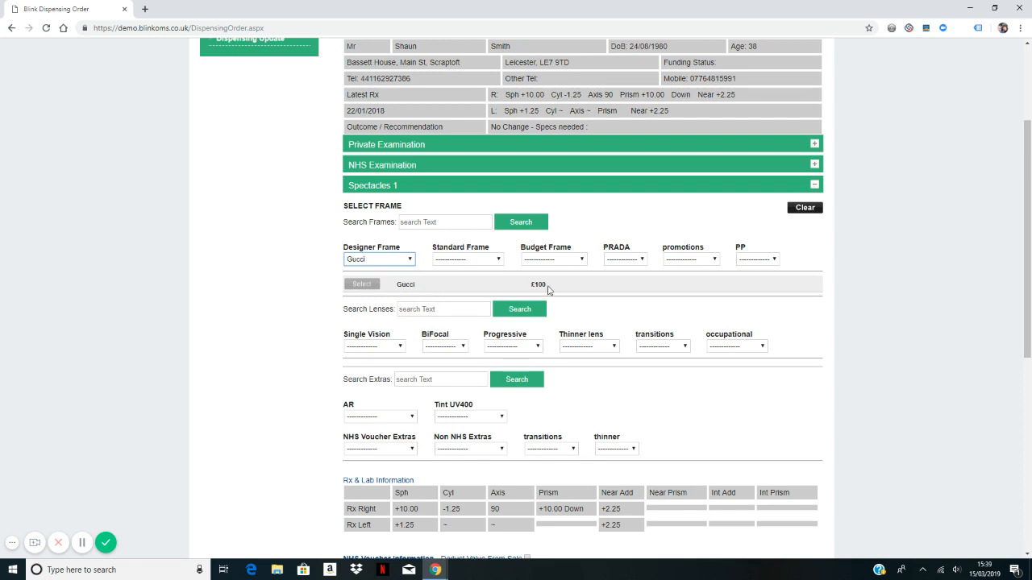
left_click(362, 285)
Step: List all single vision lenses for Spectacles 1 and choose svl cr39
scroll(473, 304, "down", 2)
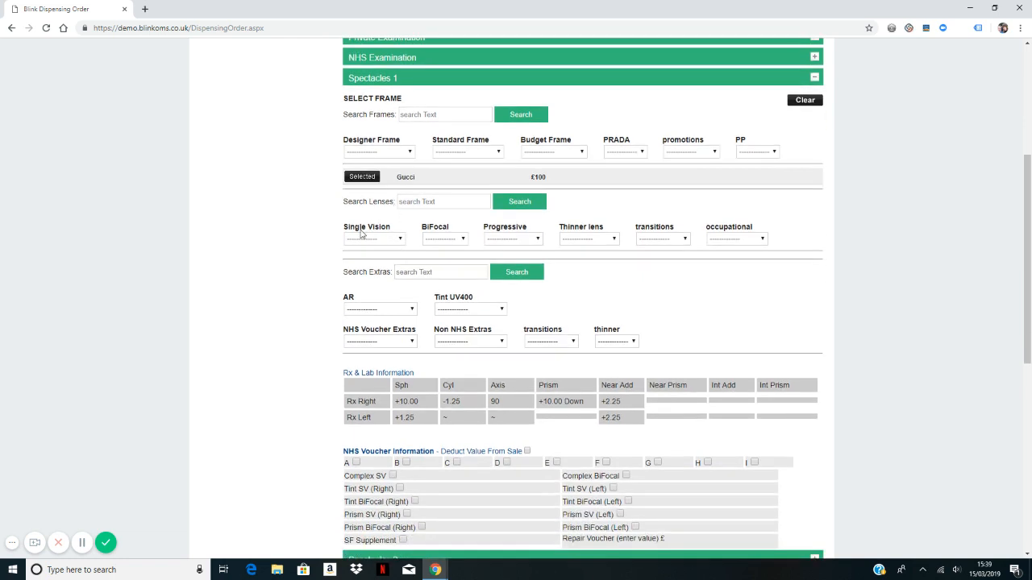
left_click(400, 240)
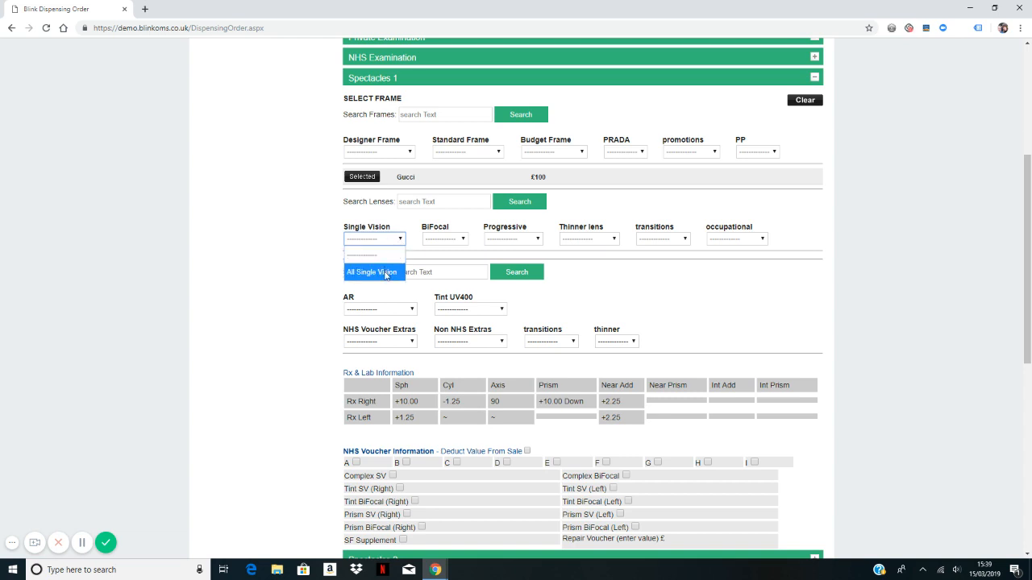
left_click(385, 272)
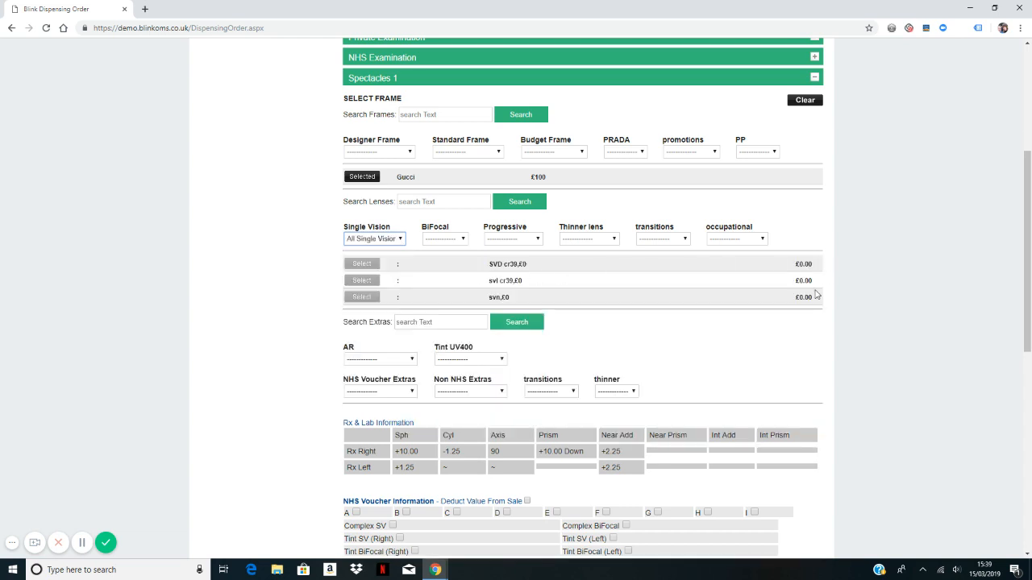
left_click(362, 281)
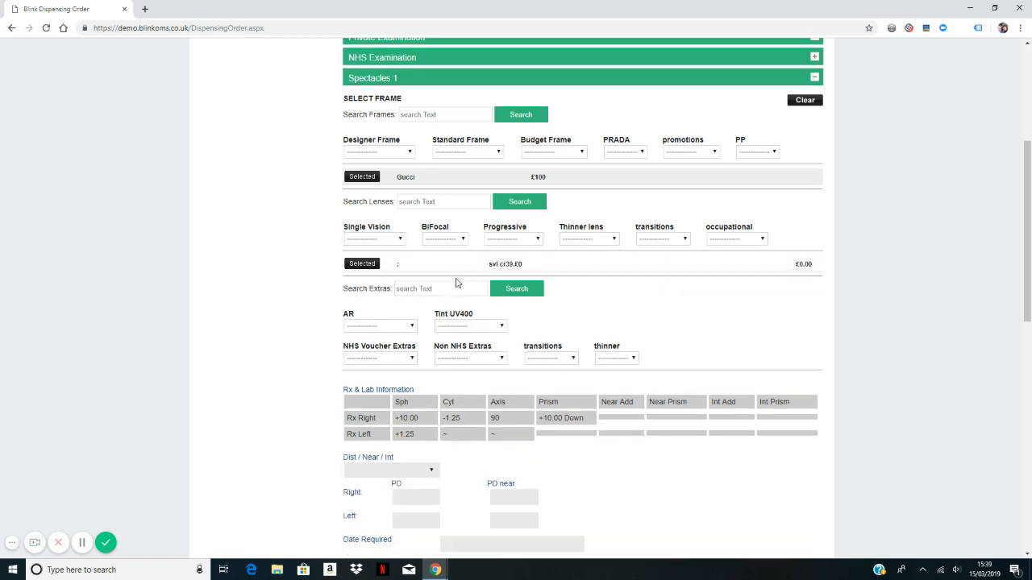
Step: Add the Clear UV option of Tint UV400 as a lens extra for Spectacles 1
scroll(489, 305, "down", 1)
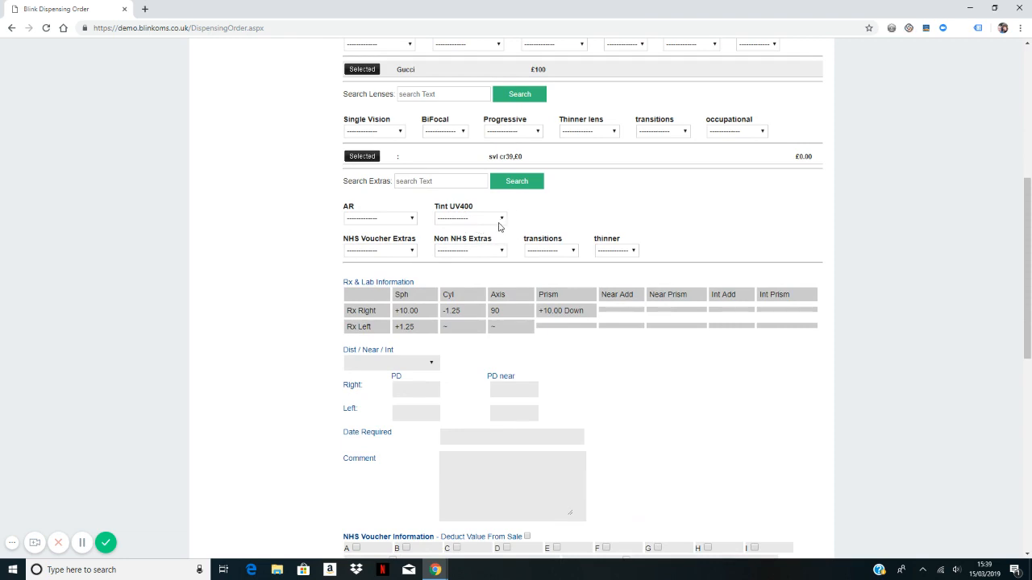
left_click(489, 219)
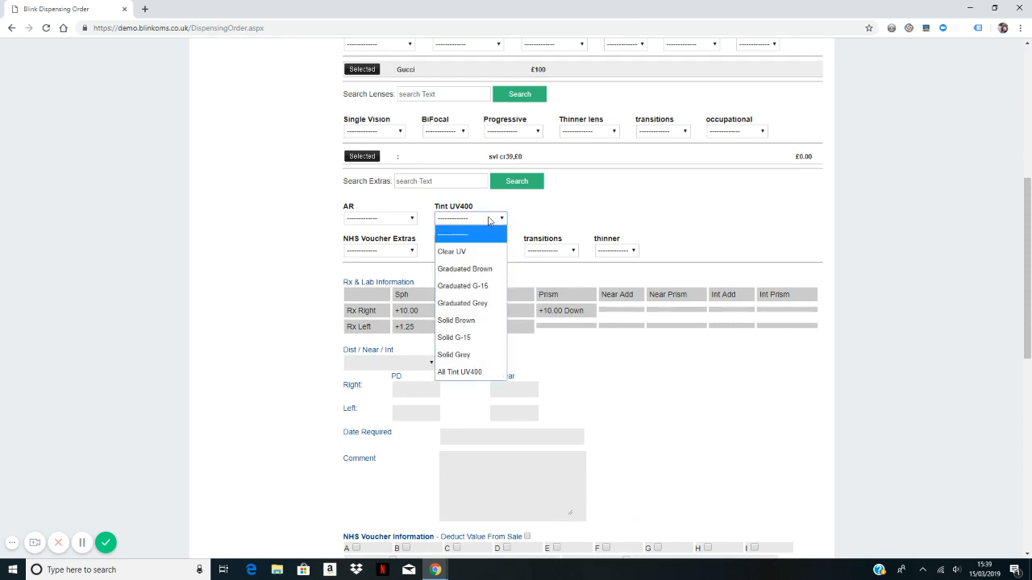
left_click(474, 253)
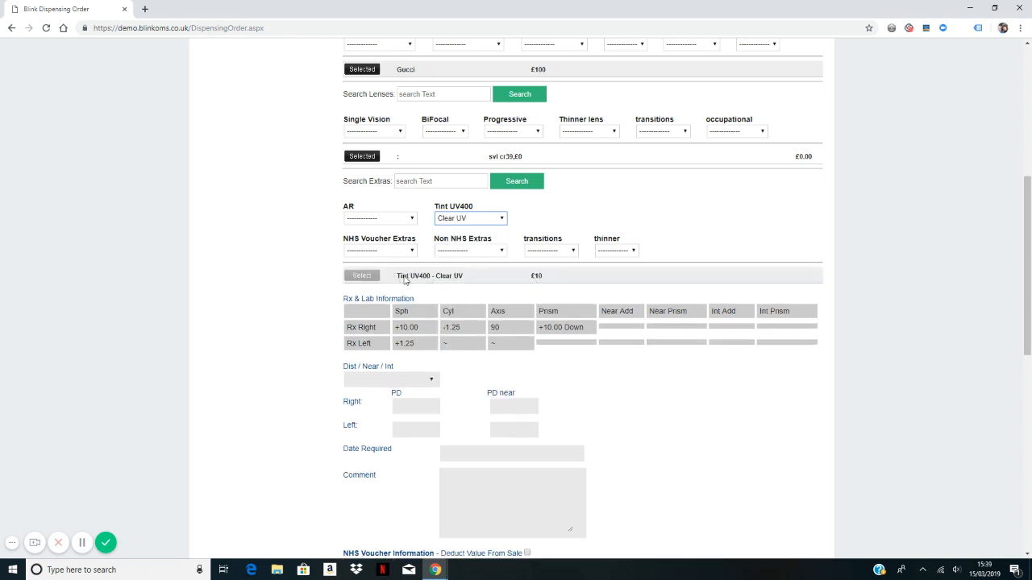
left_click(369, 278)
Step: Set the spectacles' use to Dist and enter a PD of 30 for both the right and left eyes
scroll(516, 249, "down", 1)
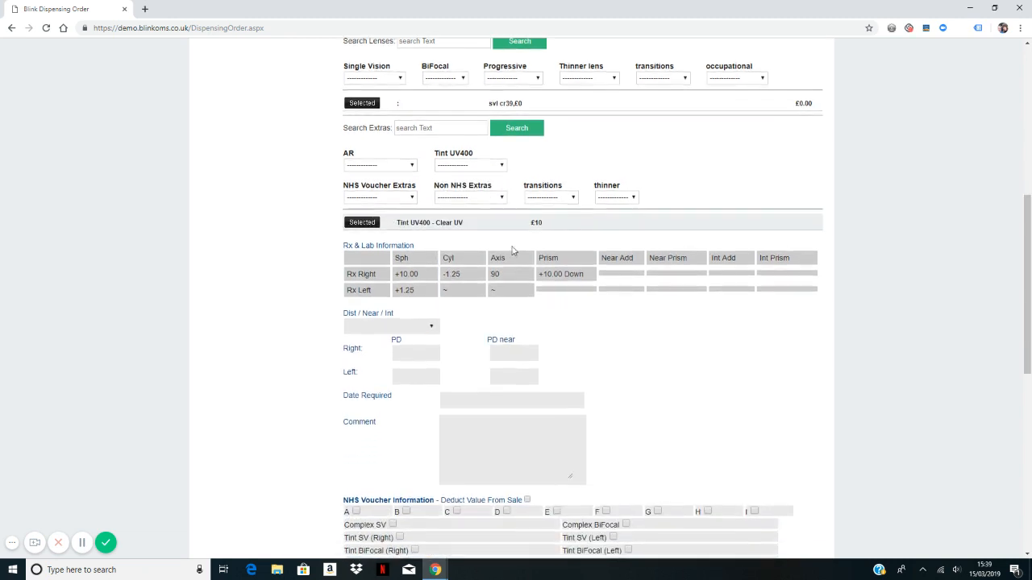
scroll(512, 250, "down", 2)
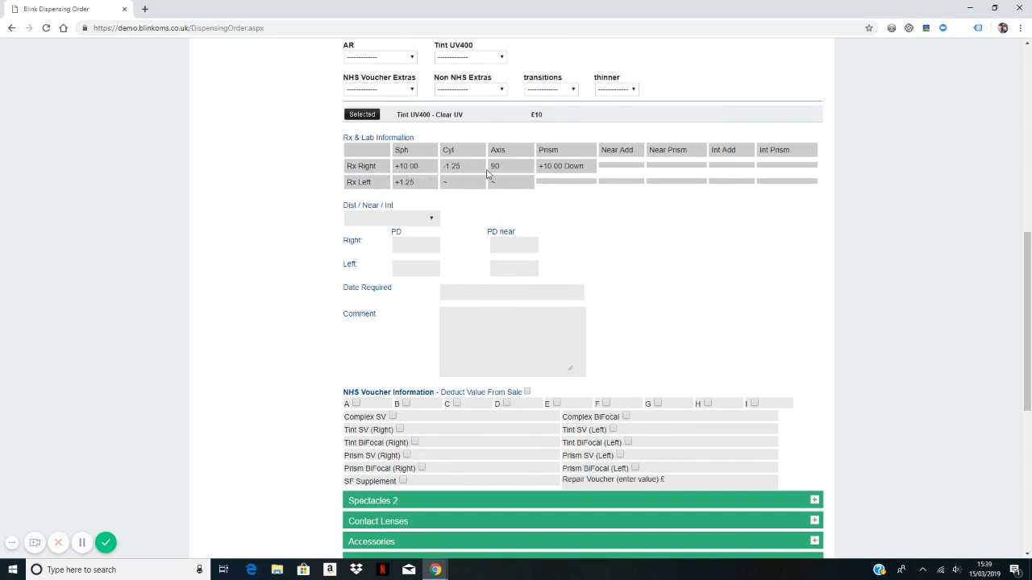
left_click(423, 221)
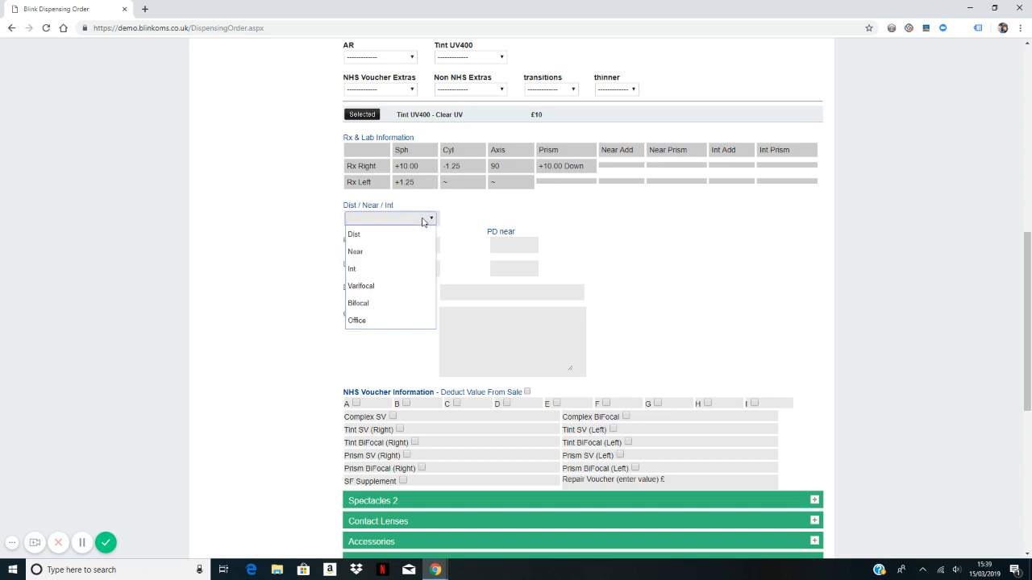
left_click(363, 234)
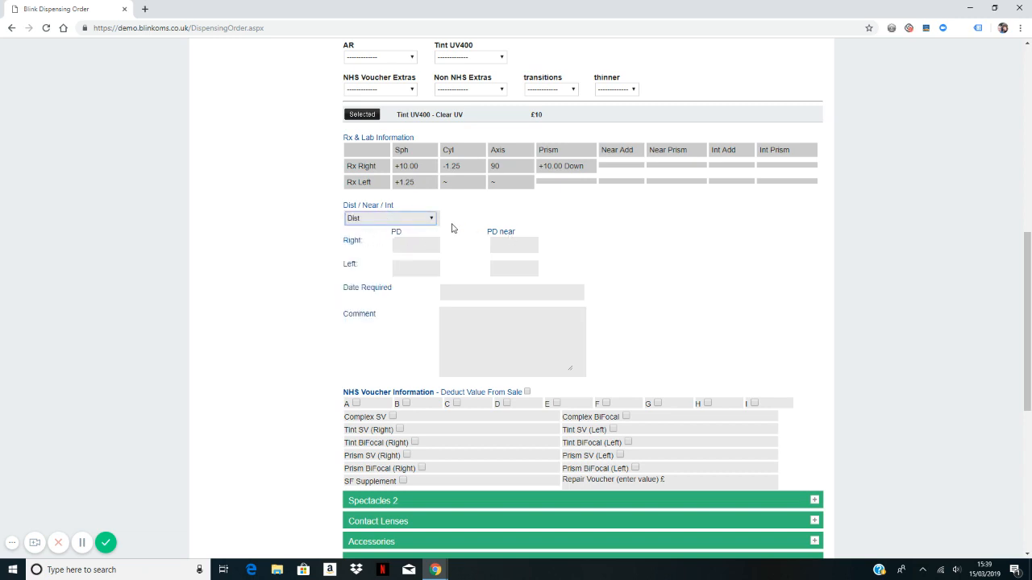
left_click(418, 245)
left_click(418, 266)
Step: Set the date required to 22-03-2019 and enter the comment "comment here"
left_click(475, 293)
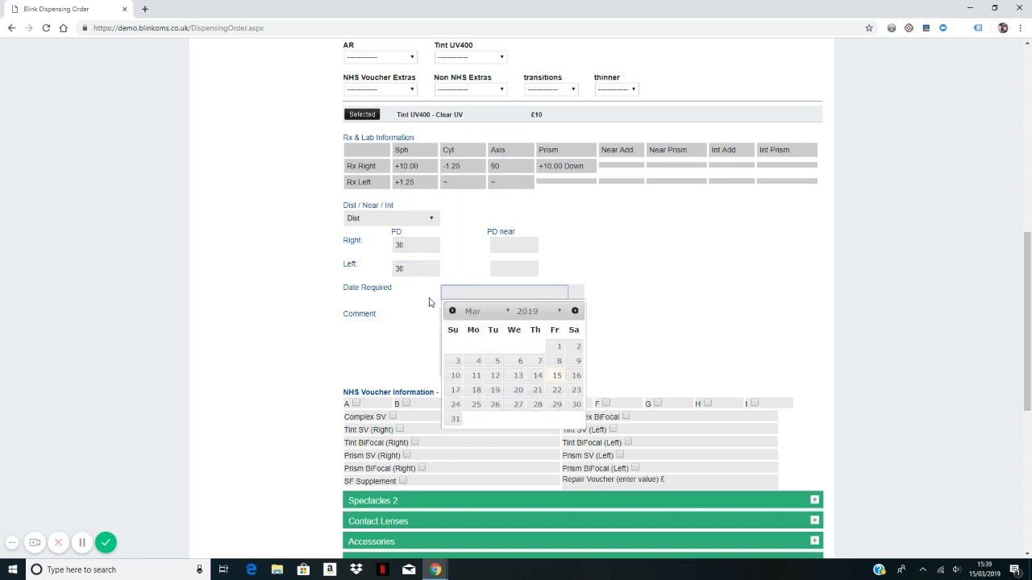
left_click(558, 391)
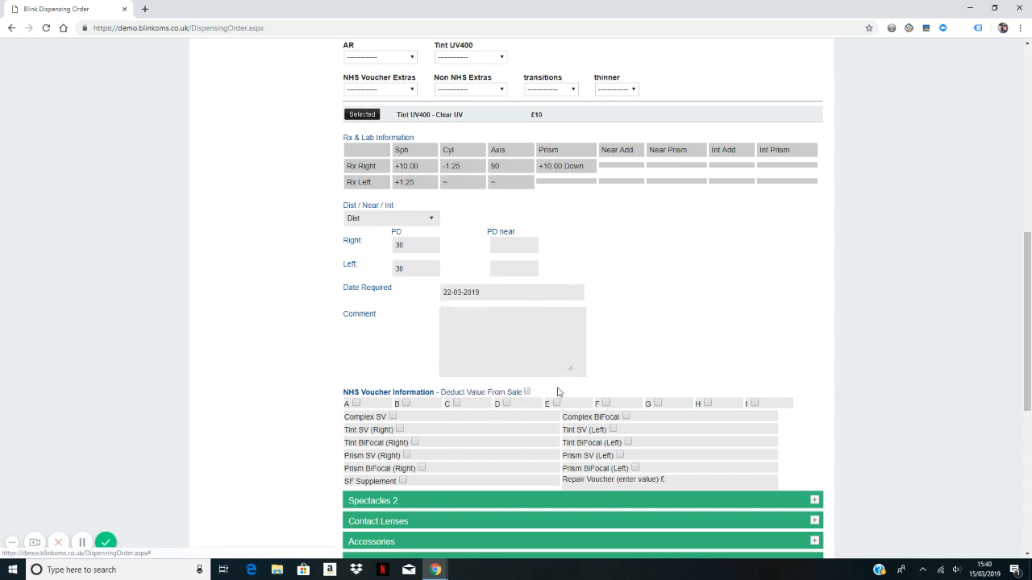
left_click(471, 322)
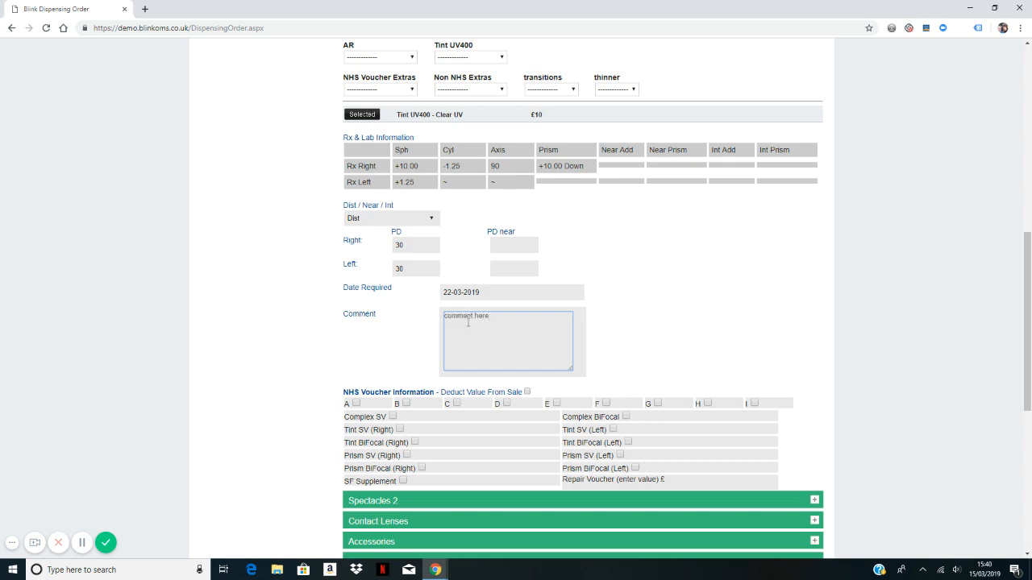
Step: Apply NHS voucher A to Spectacles 1 and deduct its value from the sale
scroll(405, 367, "down", 2)
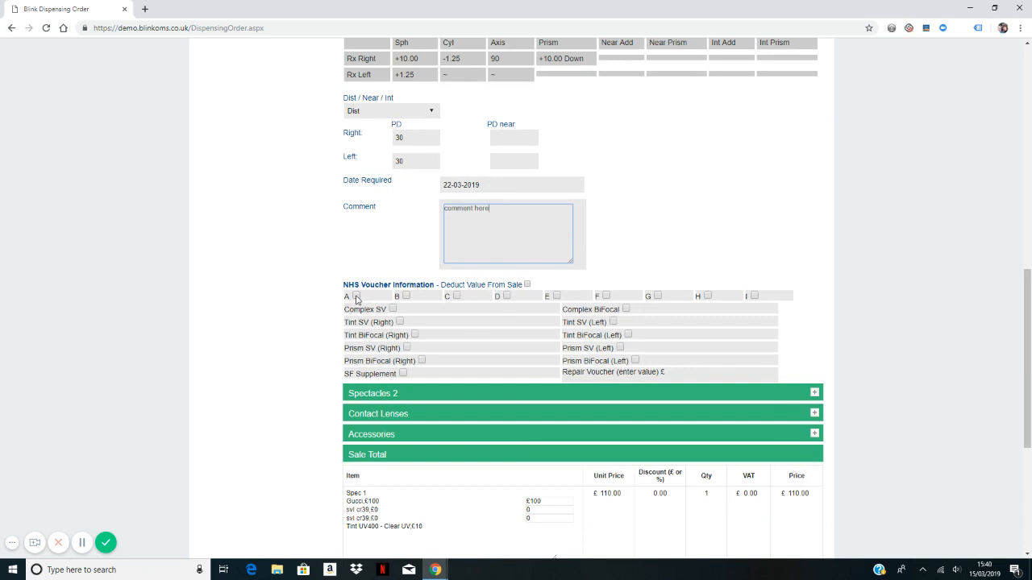
left_click(356, 296)
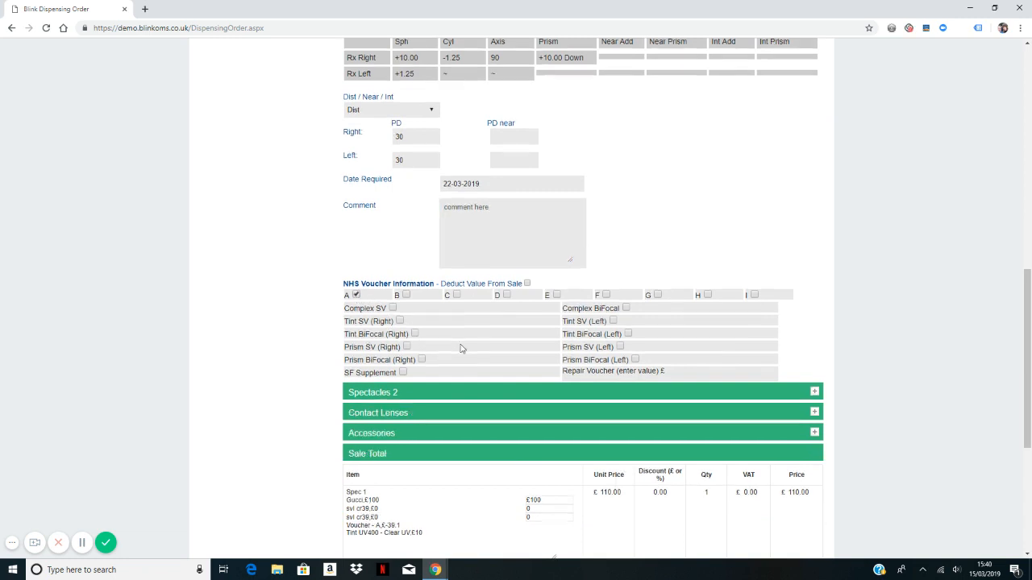
scroll(461, 347, "down", 1)
scroll(460, 348, "down", 1)
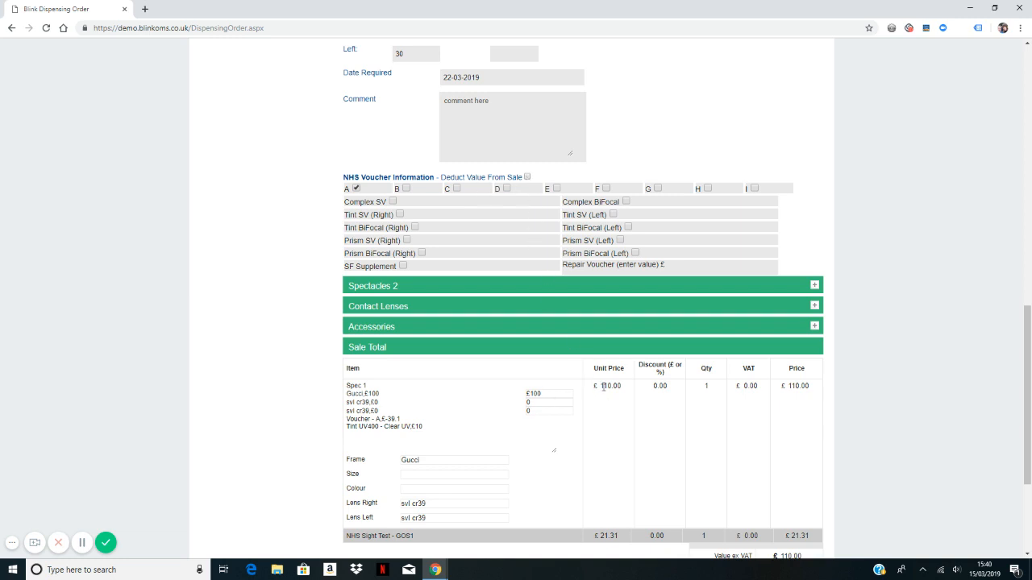
left_click(527, 177)
Step: Set the Gucci frame's price for Spec 1 in the sale total to £90
left_click(549, 392)
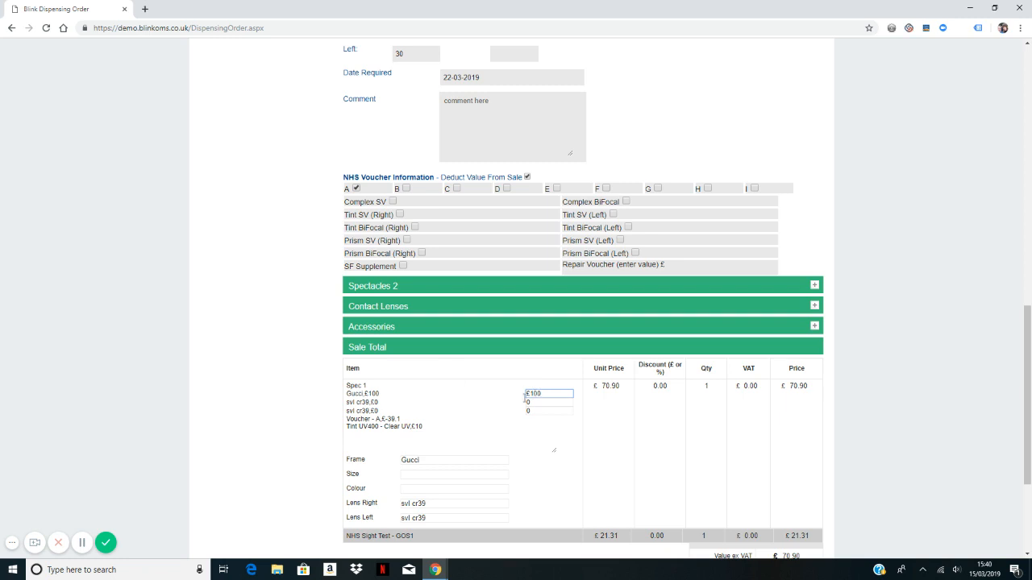
scroll(524, 400, "down", 1)
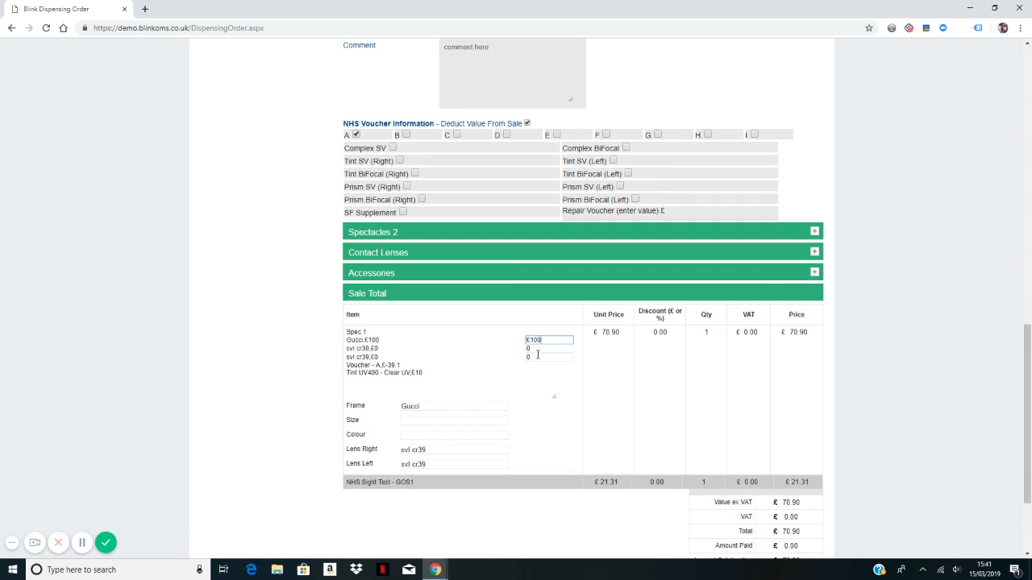
scroll(537, 355, "up", 4)
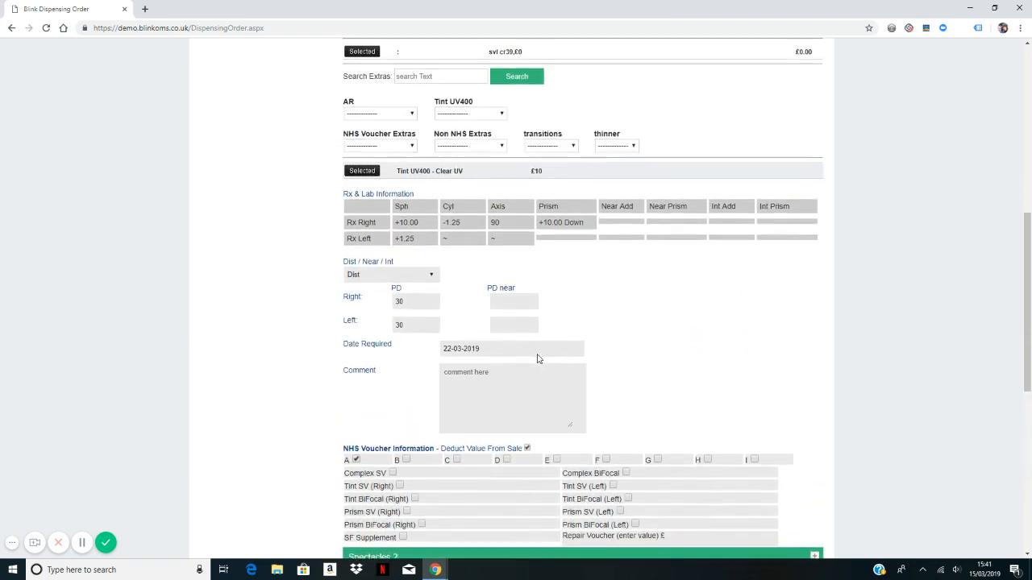
scroll(538, 359, "up", 3)
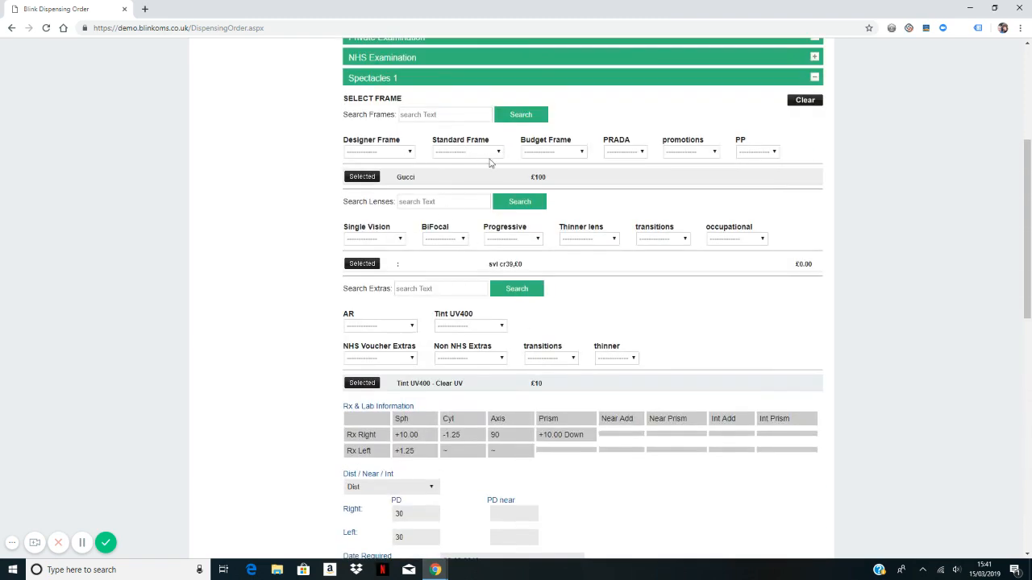
scroll(490, 166, "down", 5)
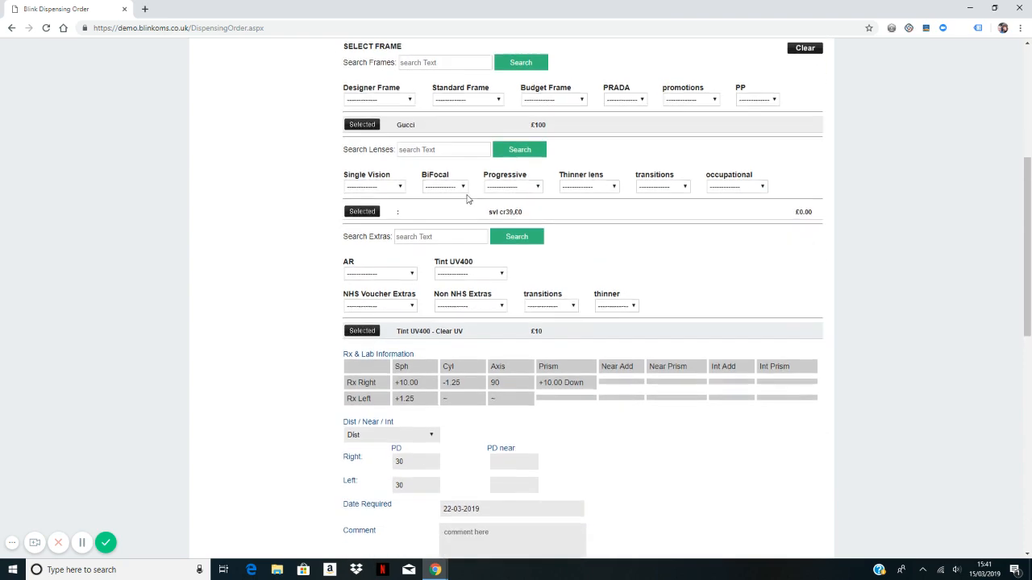
scroll(438, 294, "down", 2)
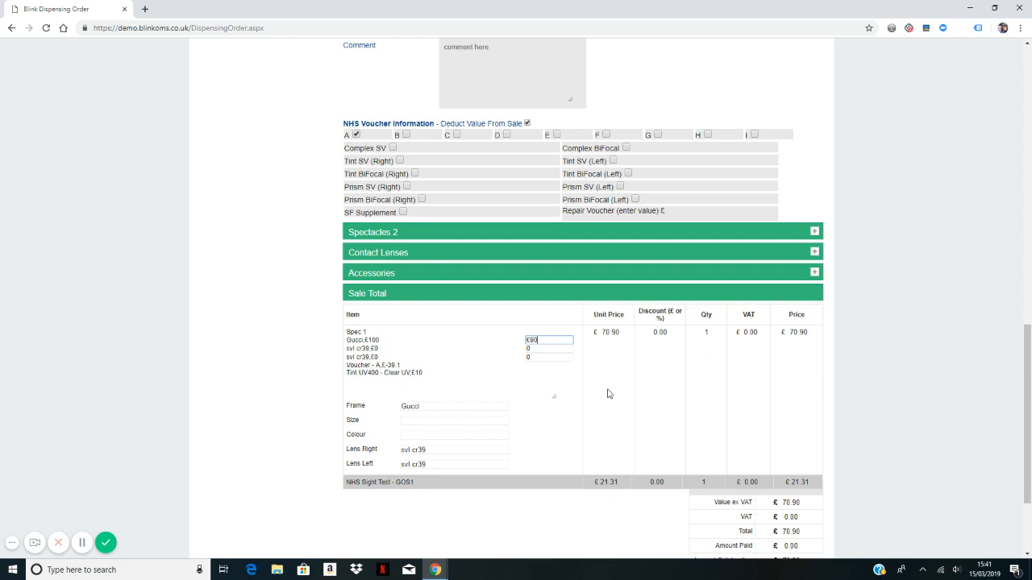
Step: Set the price of each of the two svl cr39 lenses to 25 in the sale total
key("Tab")
type("25")
key("Tab")
type("25")
left_click(545, 343)
Step: Replace the Spec 1 frame description in the sale total with "generic frame XYZ"
scroll(463, 390, "down", 1)
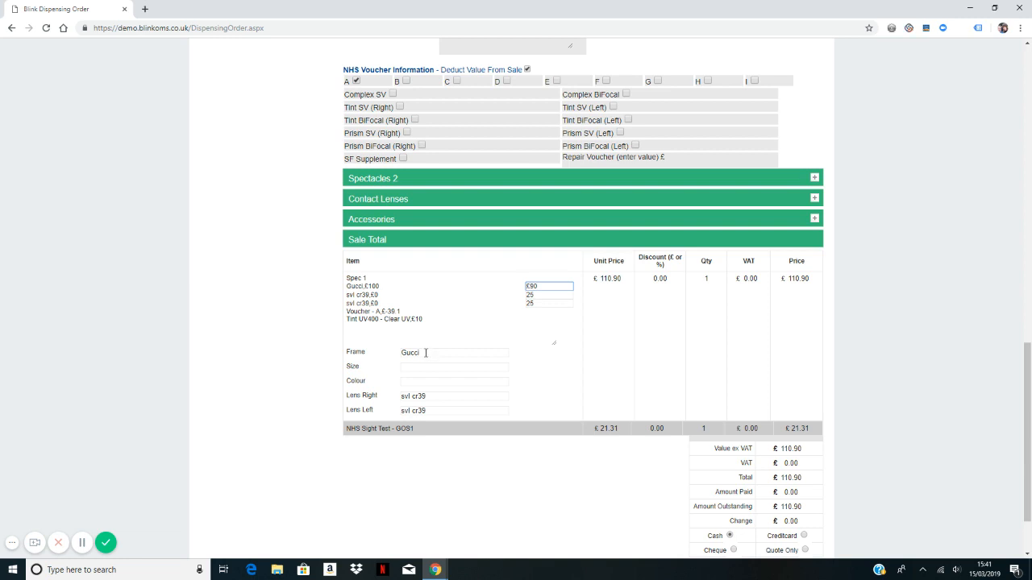
left_click(425, 352)
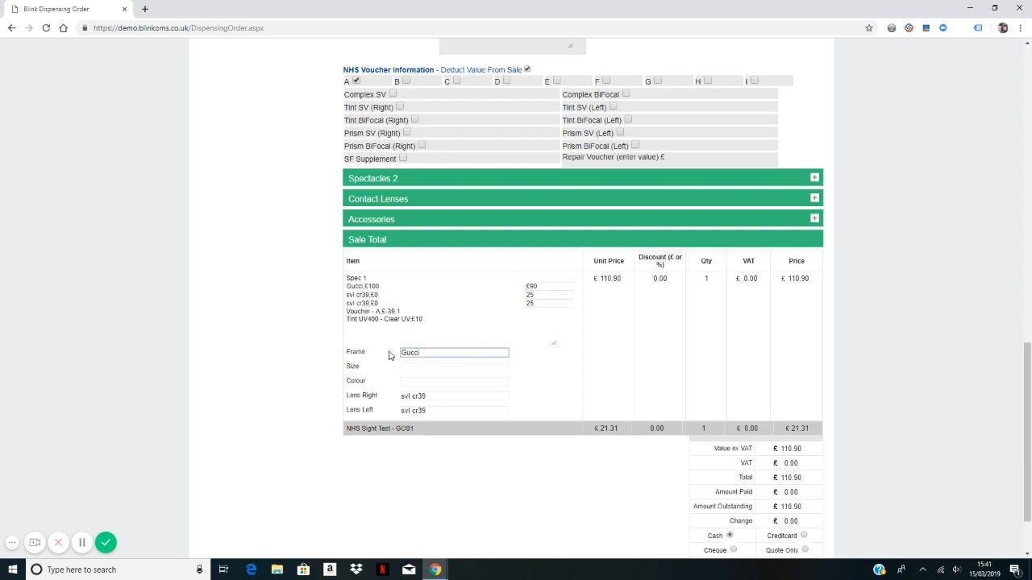
left_click_drag(417, 352, 385, 334)
type("generic frame XYZ")
Step: Enter black as the Spec 1 frame's colour, leaving the size blank
left_click(407, 365)
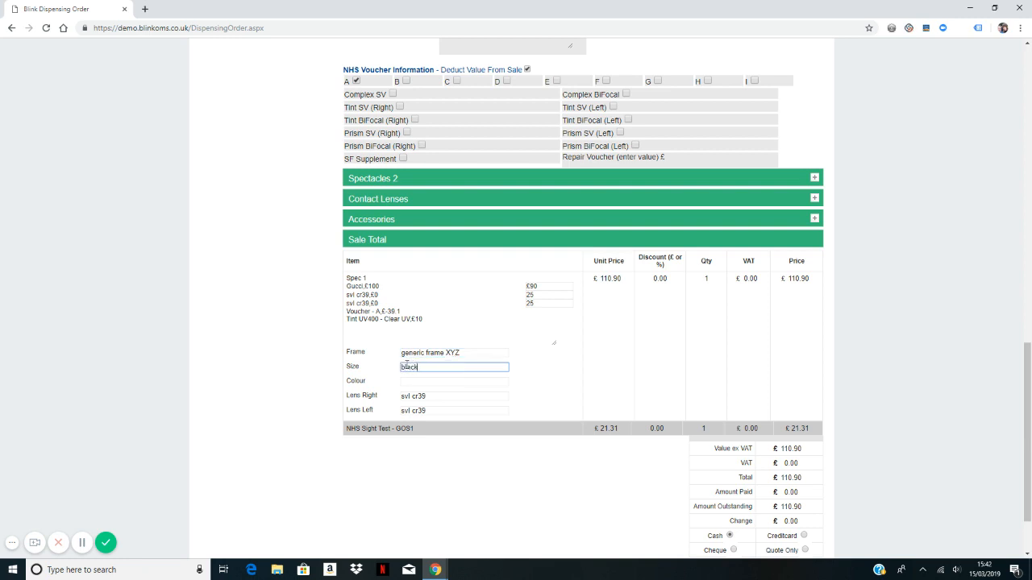
key("ctrl+a")
key("ctrl+c")
key("BackSpace")
left_click(411, 381)
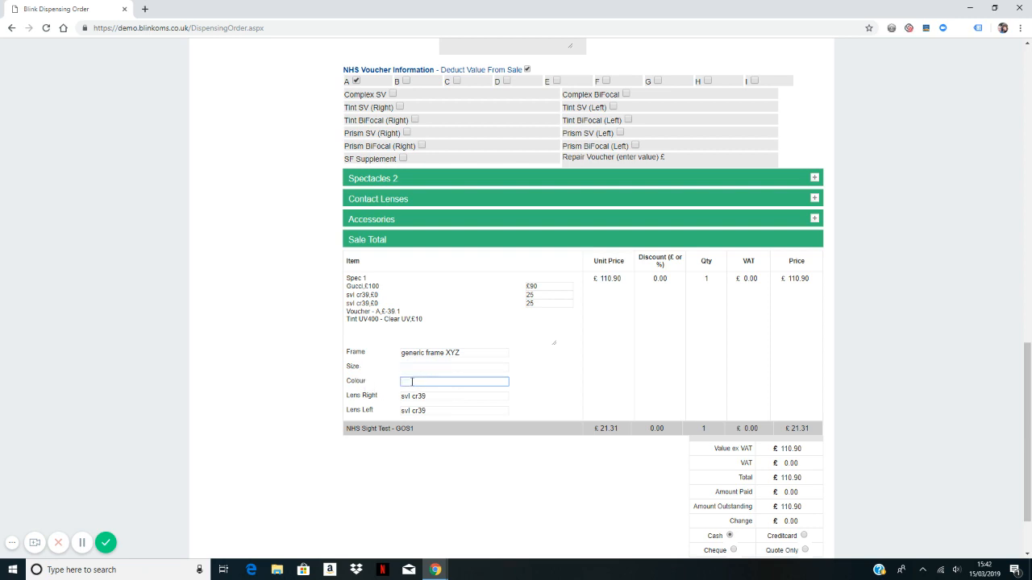
key("ctrl+v")
Step: Apply a discount of 10 to the Spec 1 item in the sale total
left_click(655, 278)
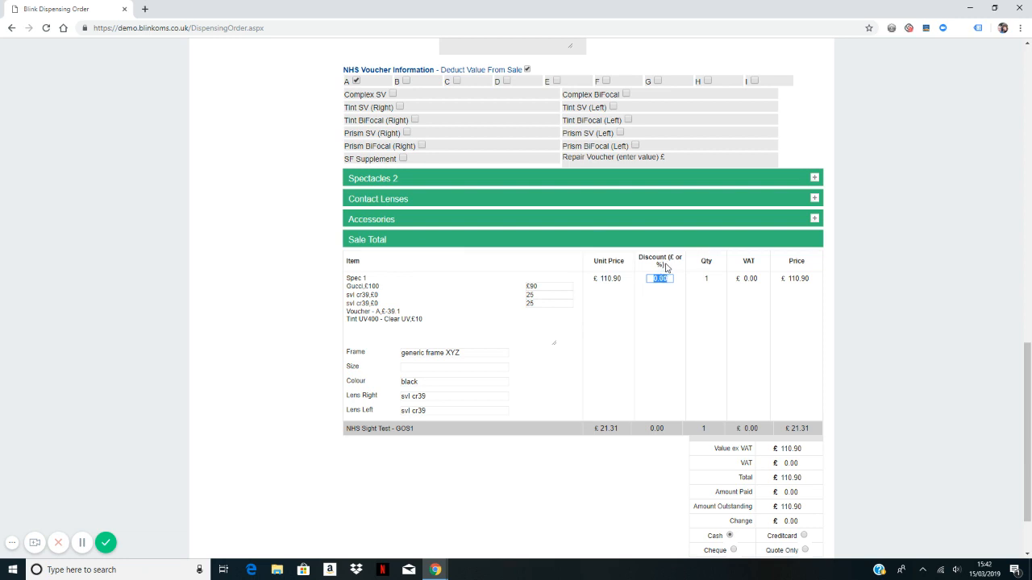
type("10")
left_click(671, 307)
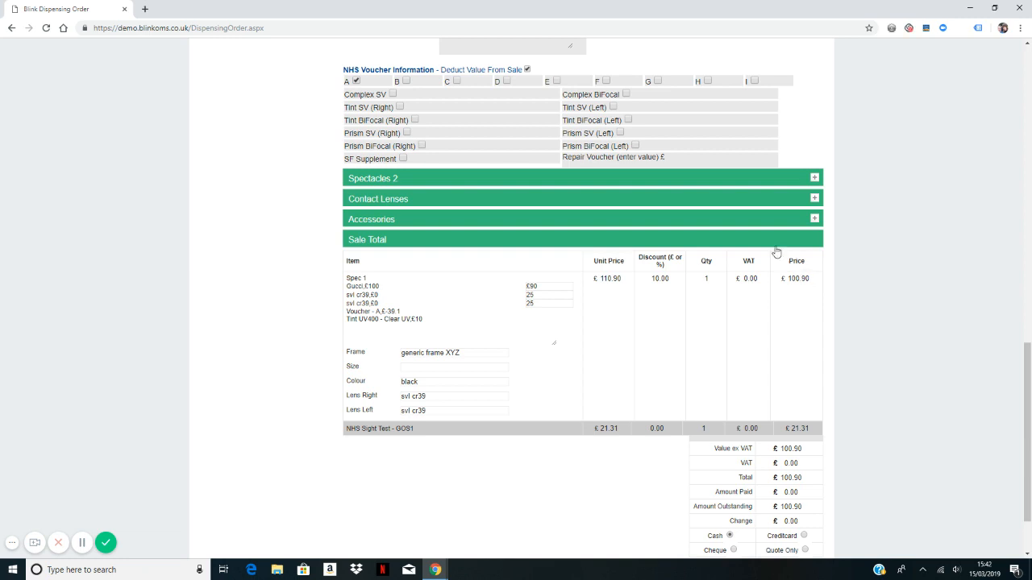
scroll(733, 328, "down", 1)
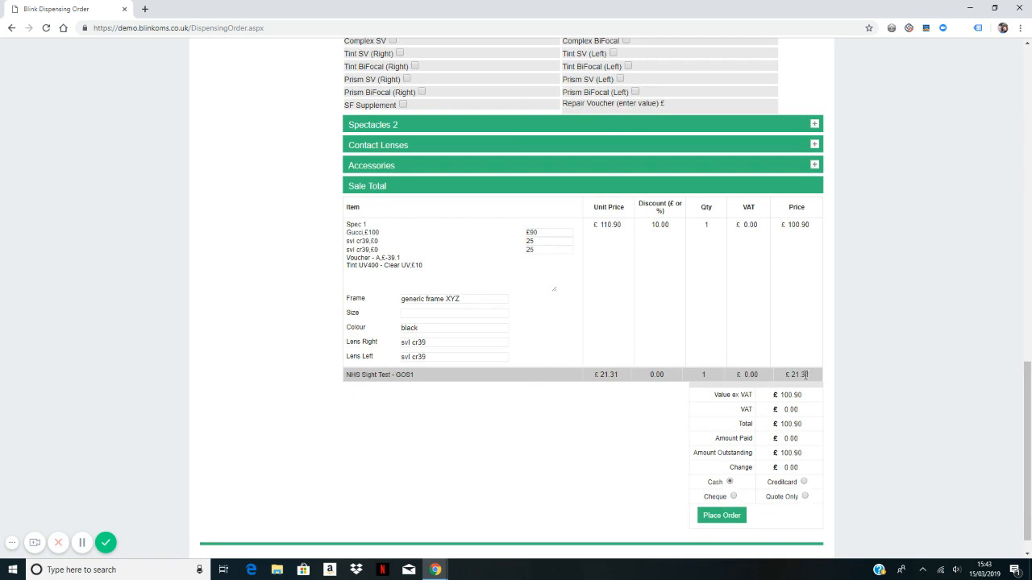
Step: Add the patient's acuvue oasys 3M contact lenses to the order
scroll(758, 362, "up", 2)
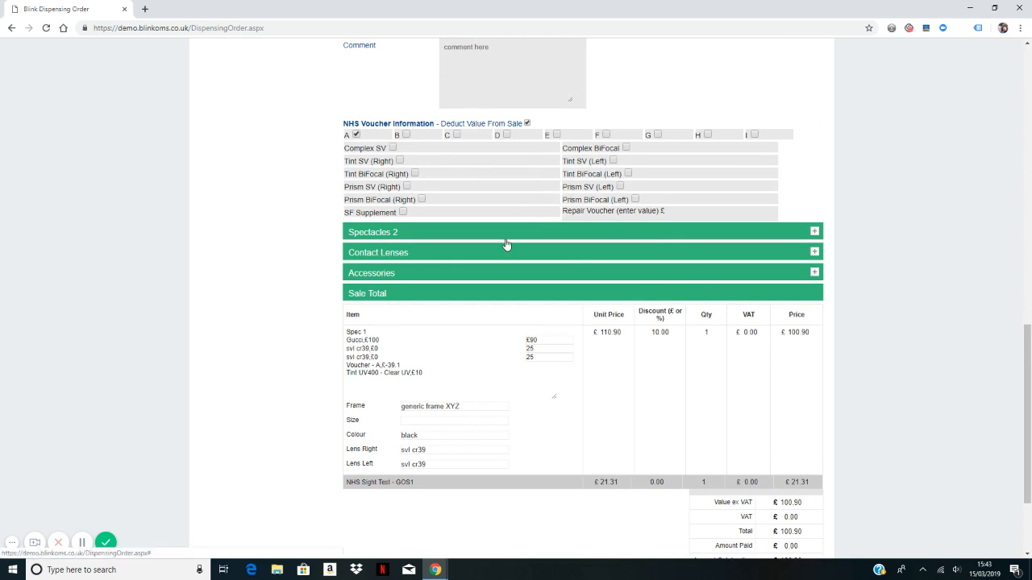
left_click(390, 234)
left_click(390, 235)
left_click(395, 254)
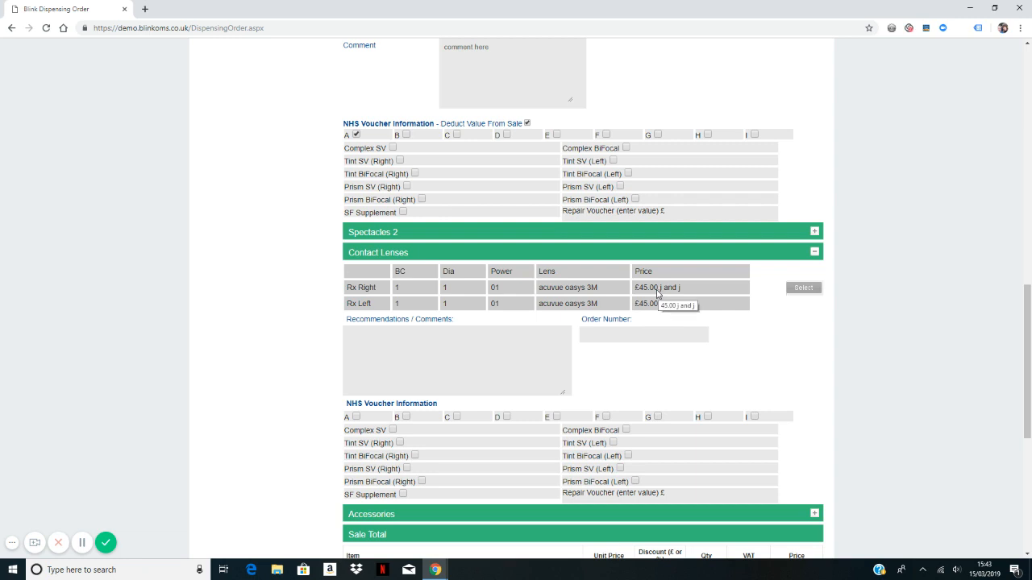
left_click(809, 290)
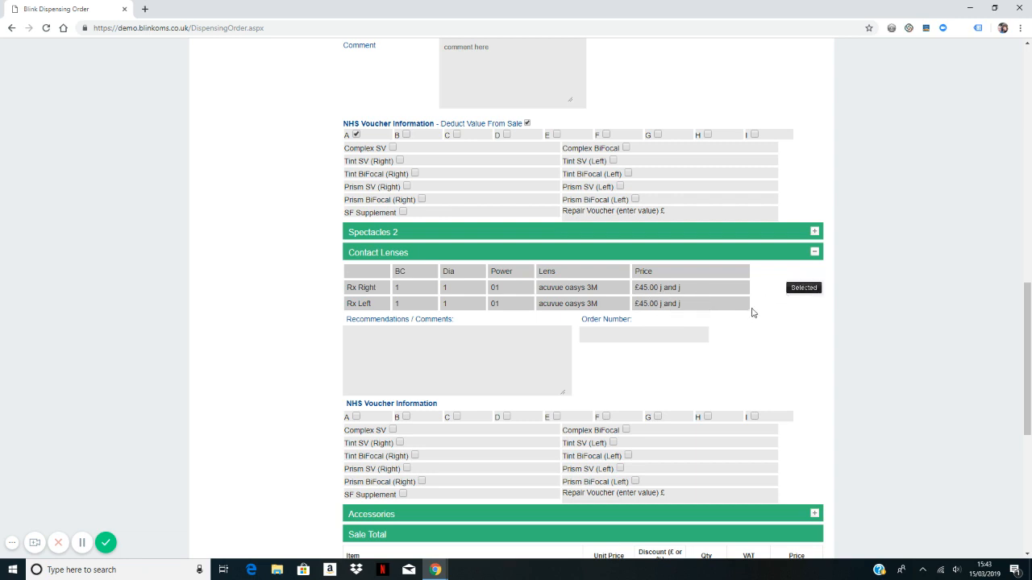
Step: Set the quantity of the acuvue oasys 3M reusable lenses to 2
scroll(751, 315, "down", 2)
scroll(751, 314, "down", 2)
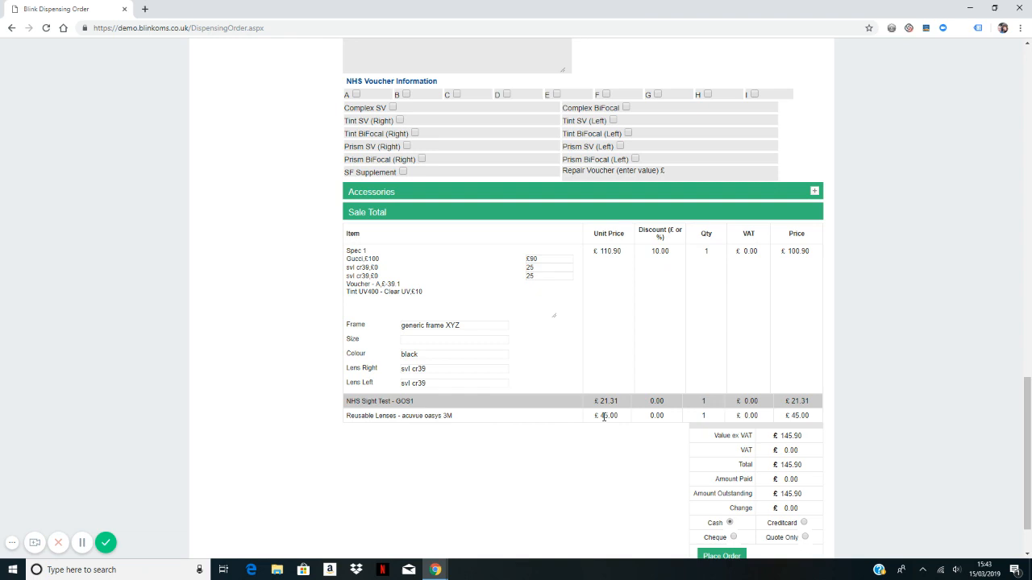
left_click(702, 415)
left_click(896, 364)
Step: Add the accessory "Other - £10" to the order
scroll(856, 365, "up", 2)
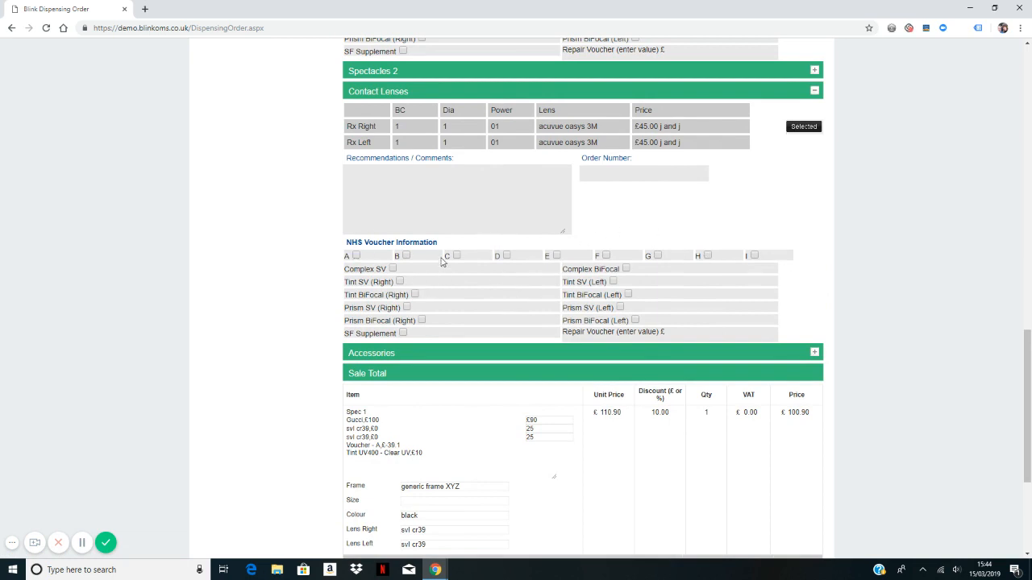
scroll(594, 385, "down", 1)
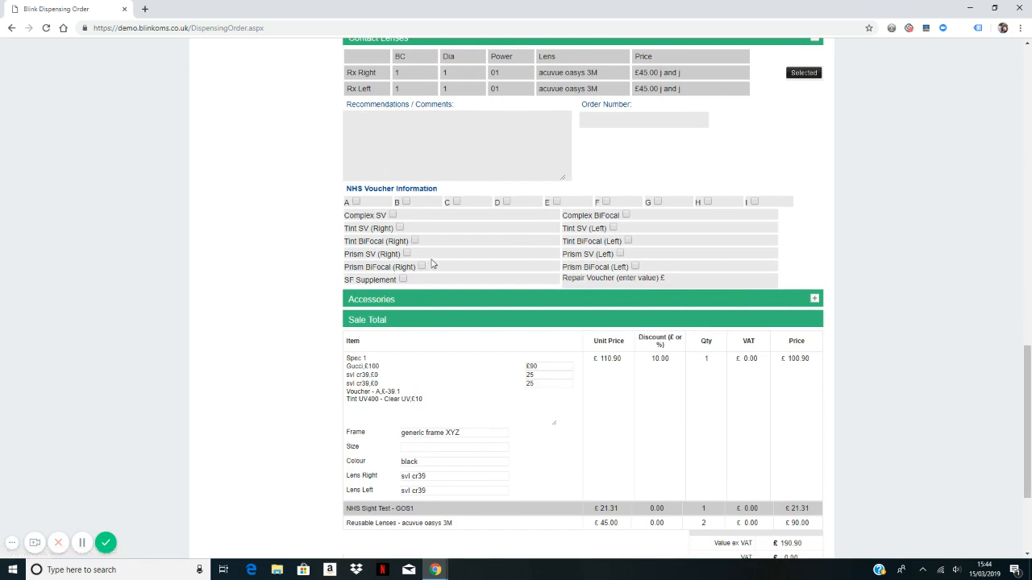
scroll(424, 272, "down", 2)
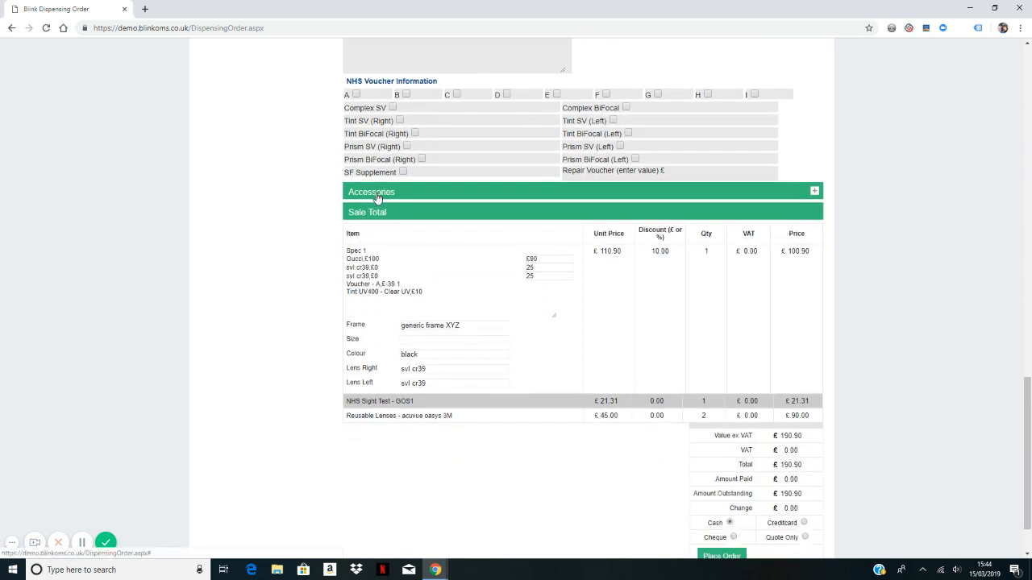
left_click(376, 196)
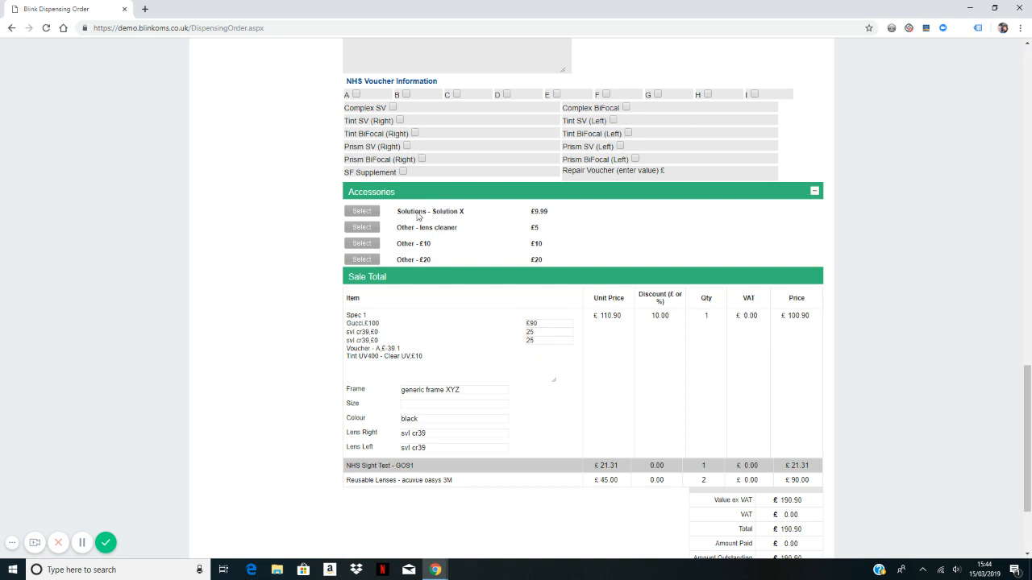
left_click(362, 244)
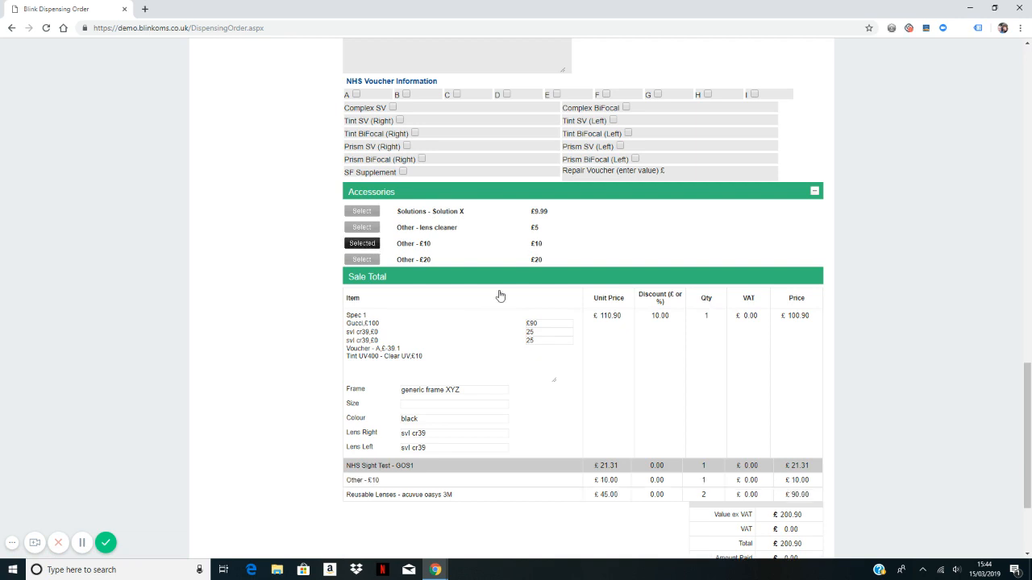
scroll(461, 478, "down", 2)
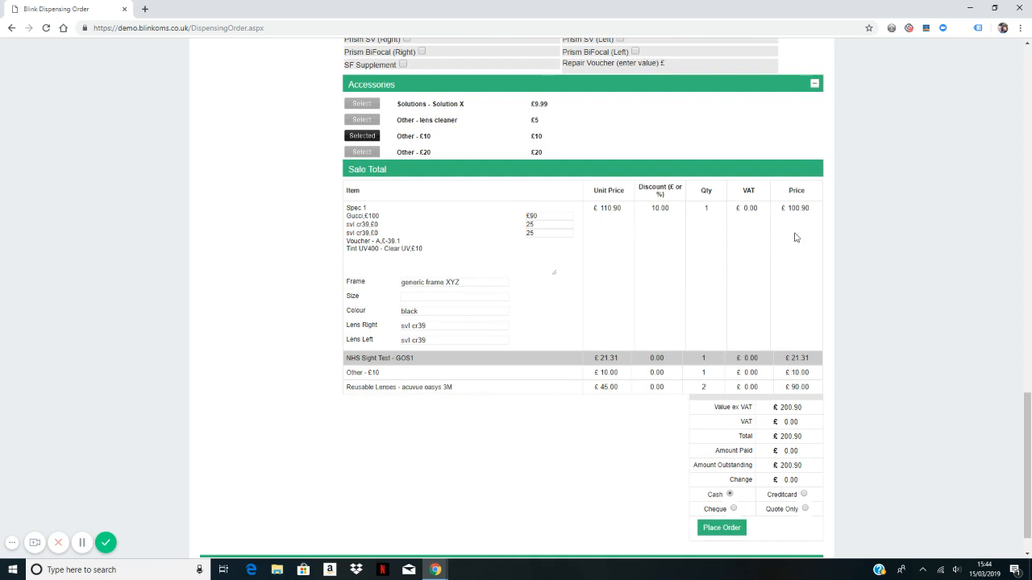
Step: Enter 50 as the amount paid by credit card and place the order
scroll(757, 351, "down", 1)
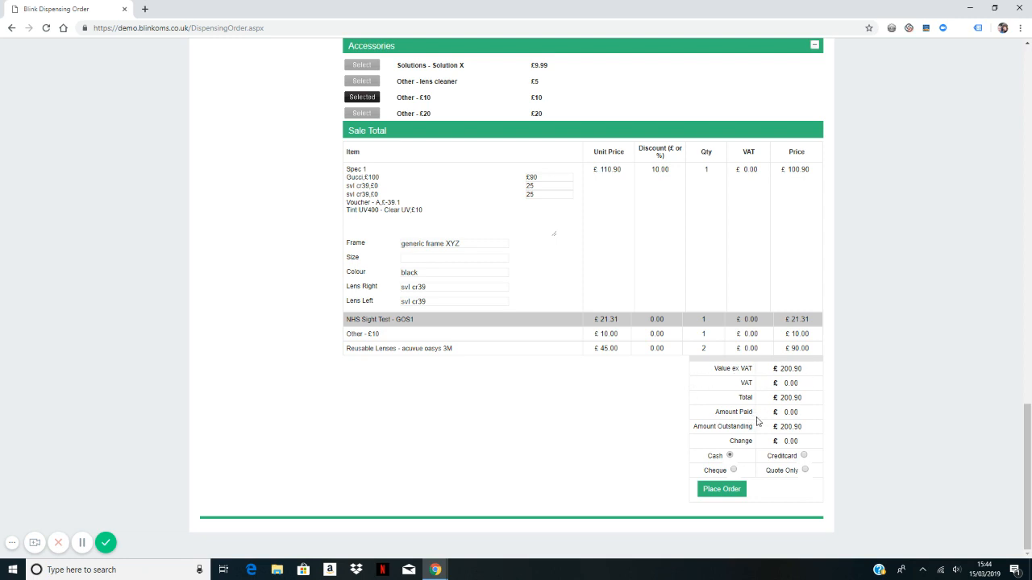
left_click_drag(782, 414, 801, 413)
type("50")
left_click(831, 417)
left_click(804, 457)
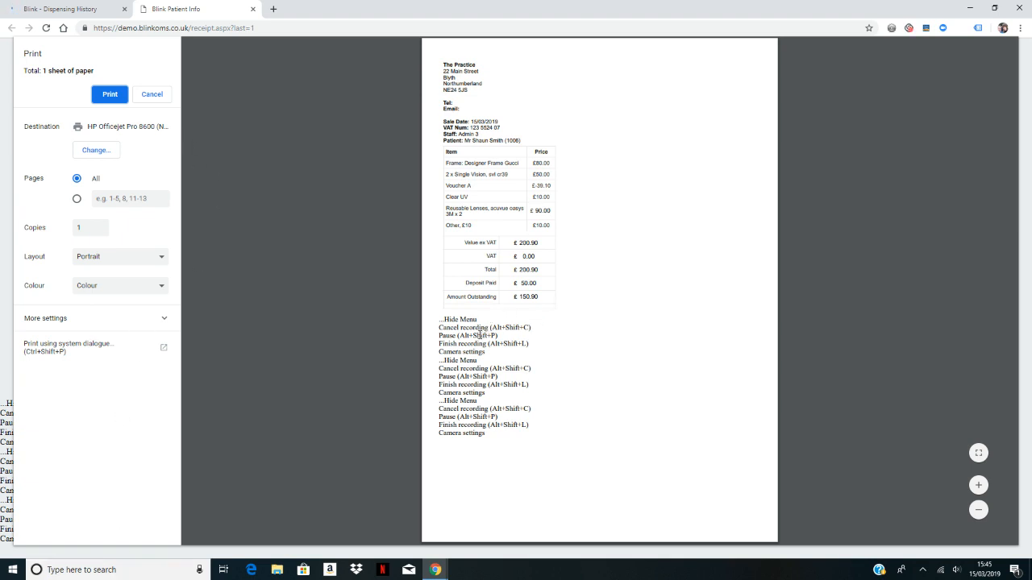
Step: Close the sale receipt without printing it and look through the patient's dispensing history
left_click_drag(450, 321, 488, 433)
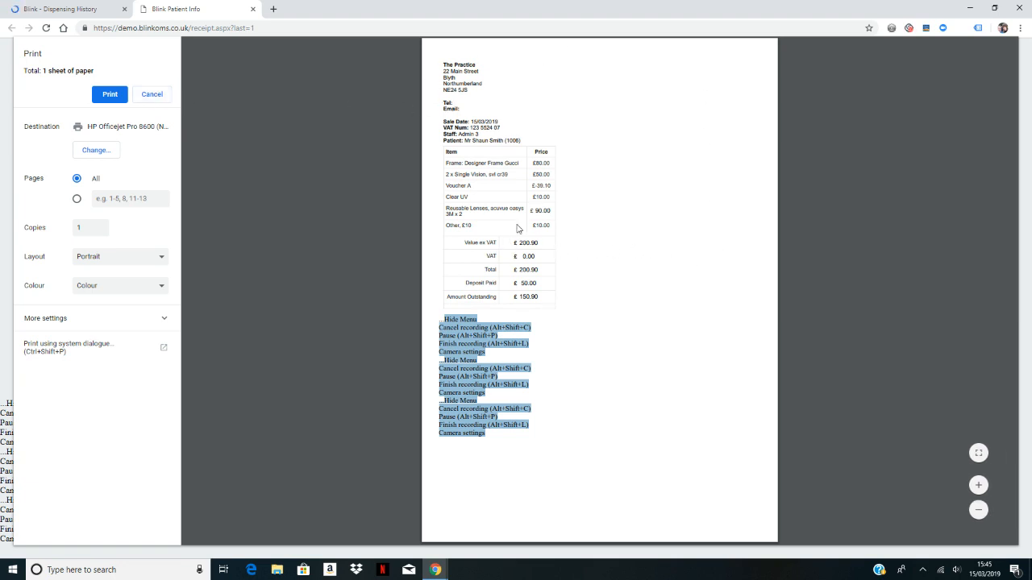
left_click(152, 95)
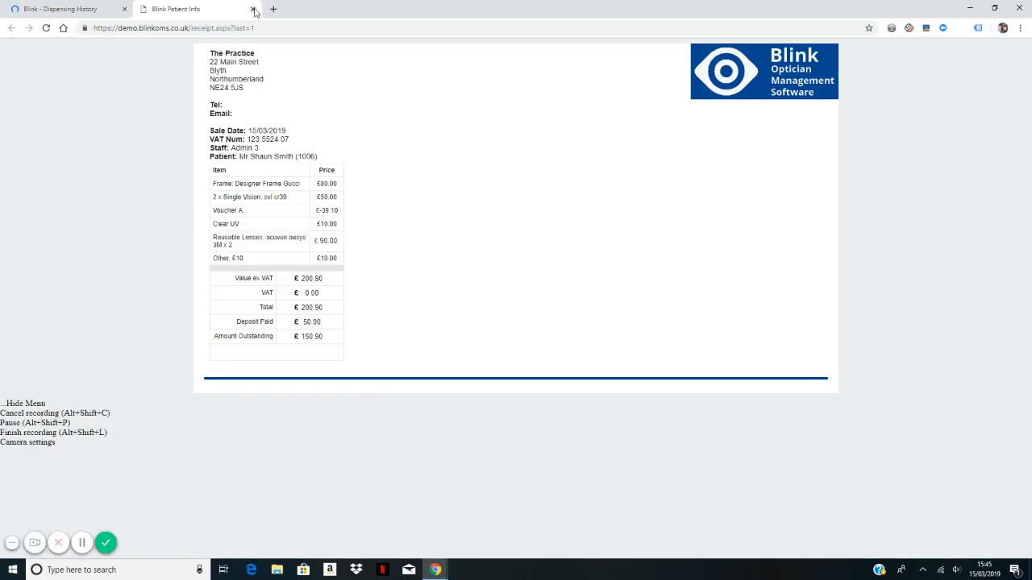
left_click(253, 10)
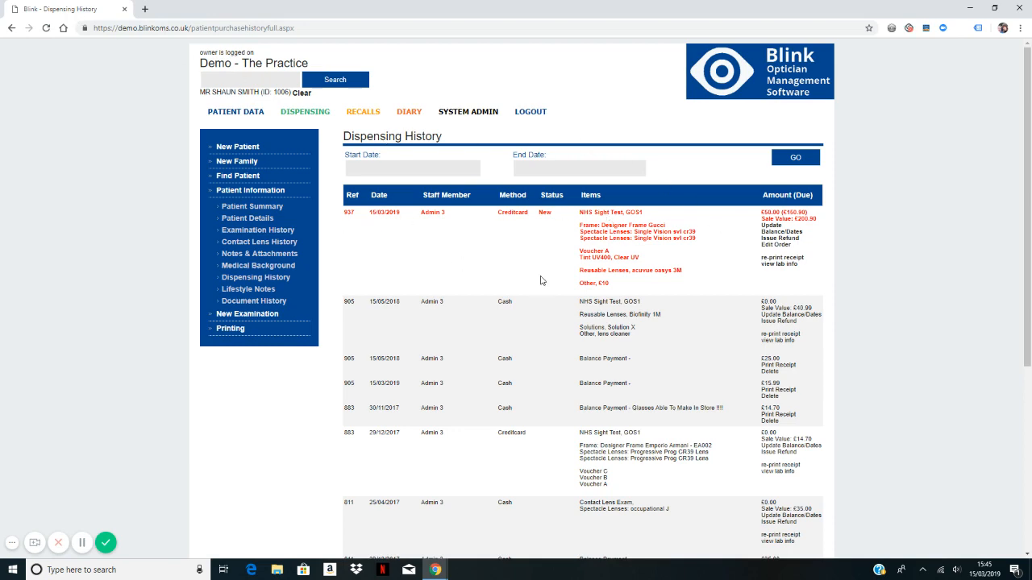
scroll(554, 316, "down", 4)
scroll(554, 317, "up", 2)
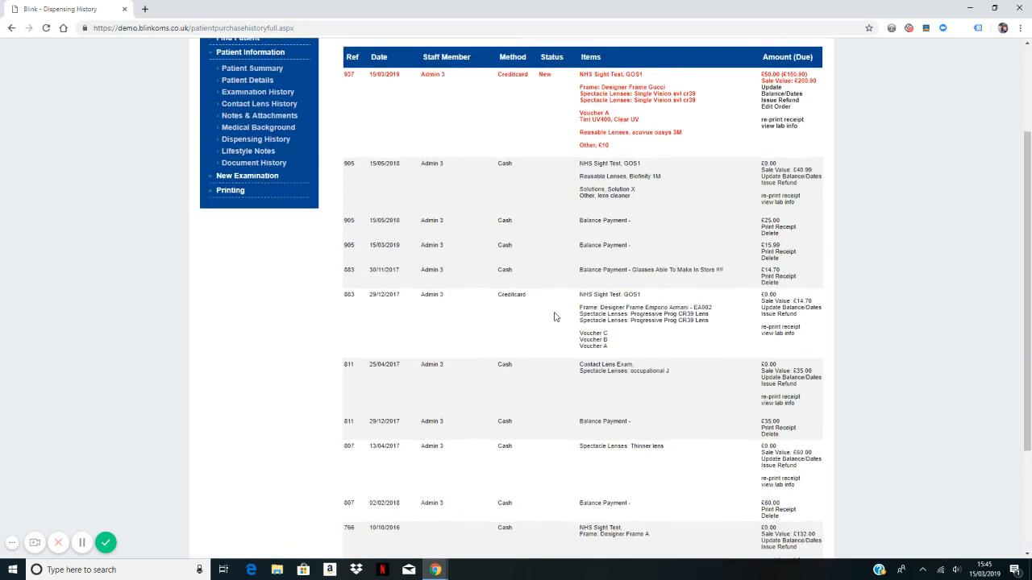
scroll(553, 316, "up", 2)
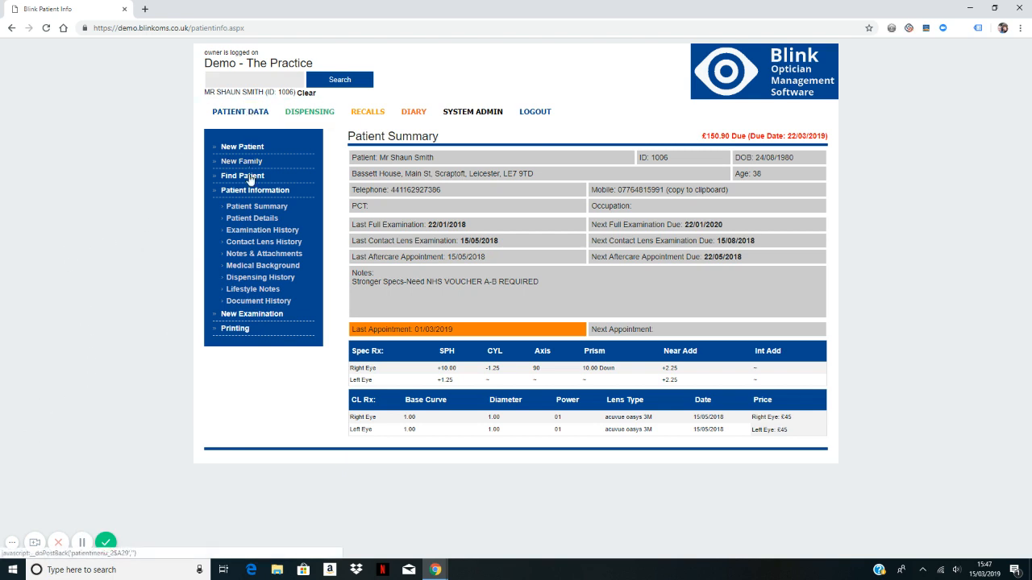
Step: Open the print preview of the receipt for the new 15/03/2019 order from the patient's dispensing history
left_click(280, 284)
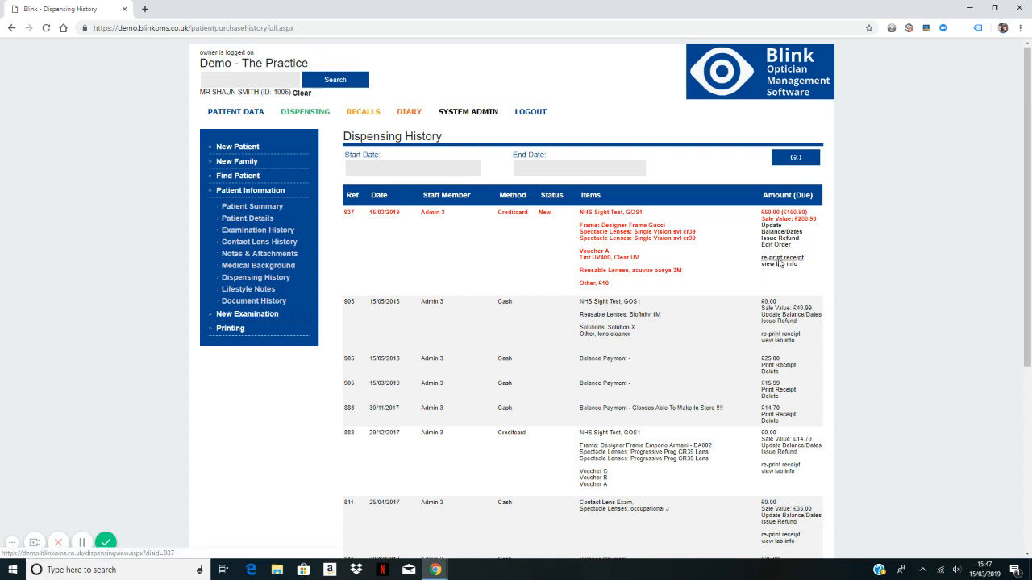
left_click(778, 261)
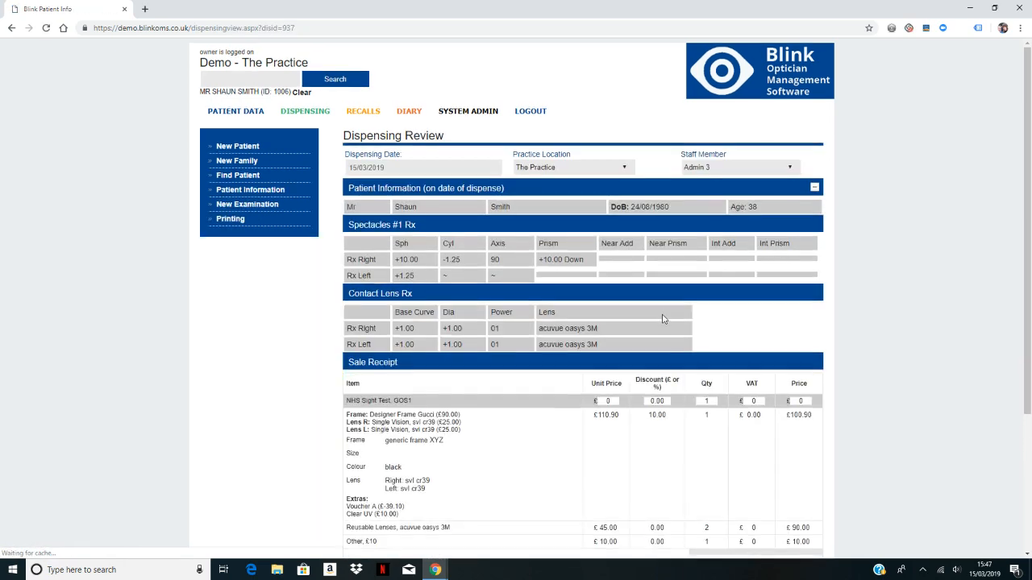
scroll(653, 315, "down", 3)
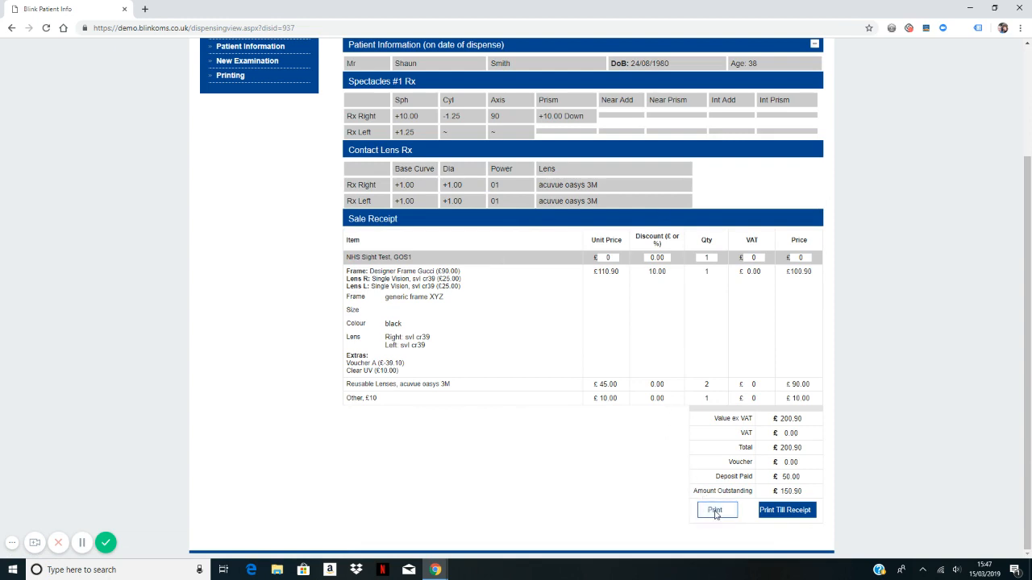
left_click(716, 512)
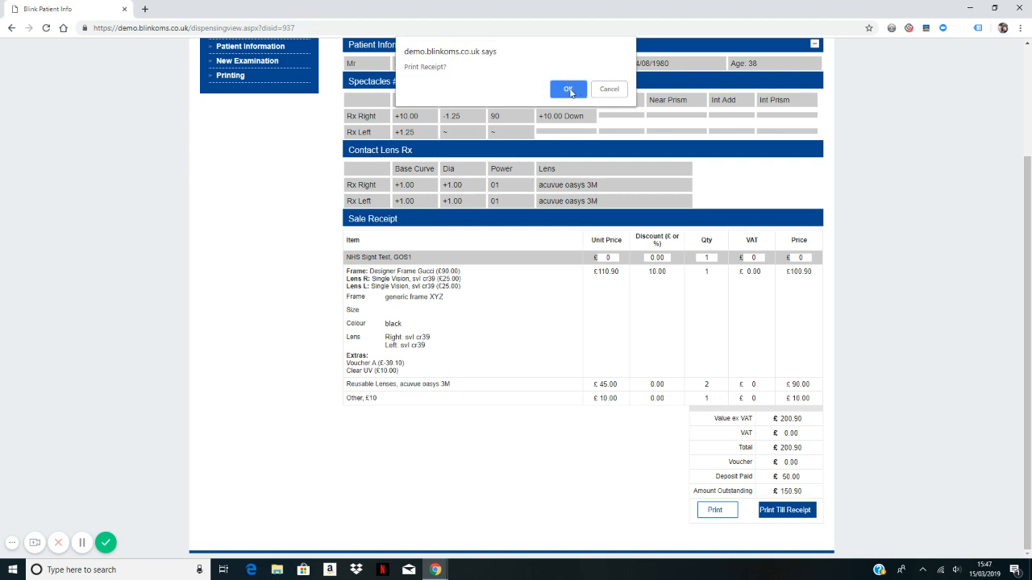
left_click(567, 90)
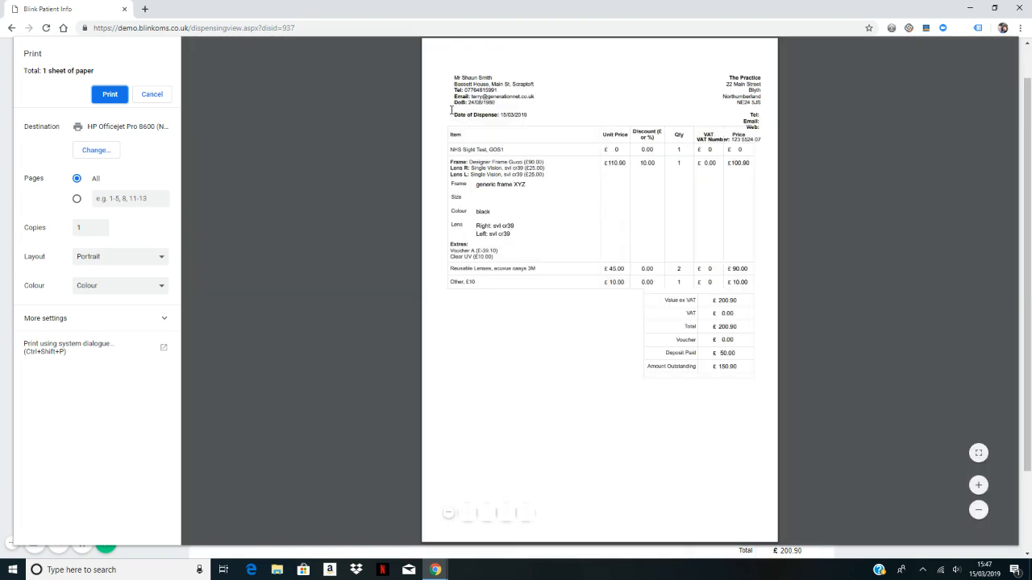
Step: Close the receipt print preview, then preview the order's till receipt and close it without printing
left_click(153, 95)
scroll(773, 371, "down", 2)
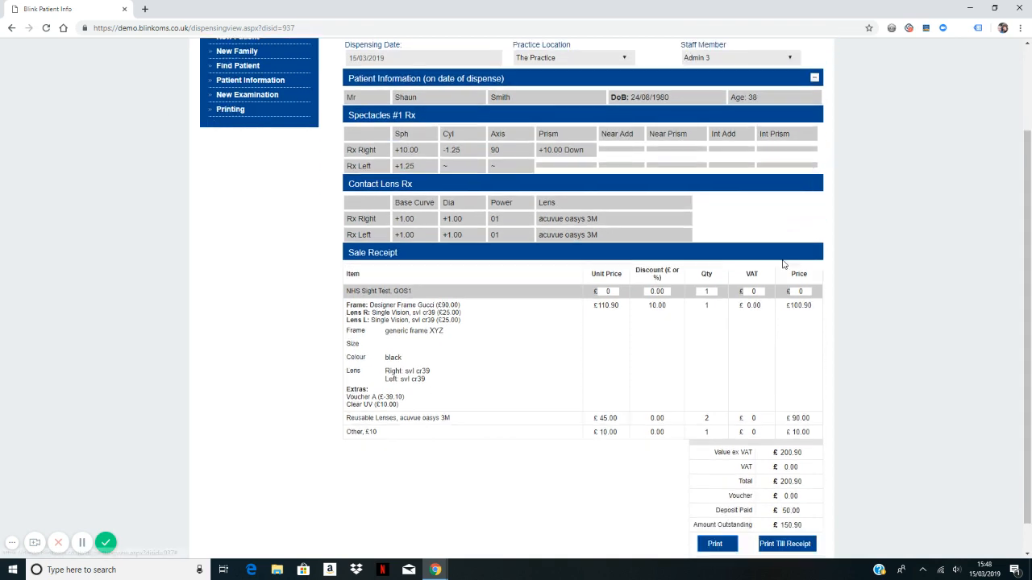
left_click(787, 510)
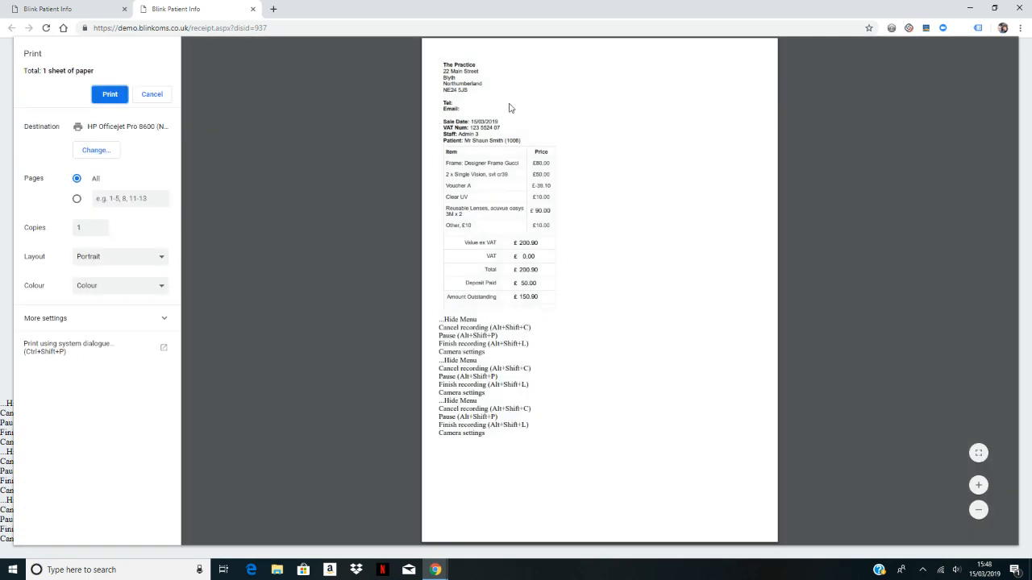
left_click(160, 98)
left_click(252, 9)
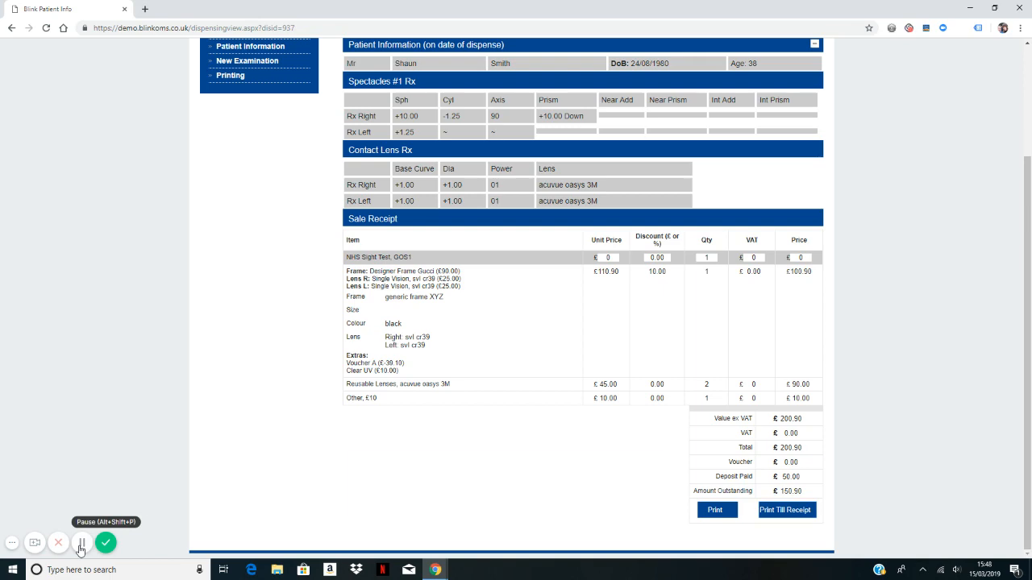
Step: Open the balance and dates update for the new 15/03/2019 order from the patient's dispensing history
scroll(121, 363, "up", 2)
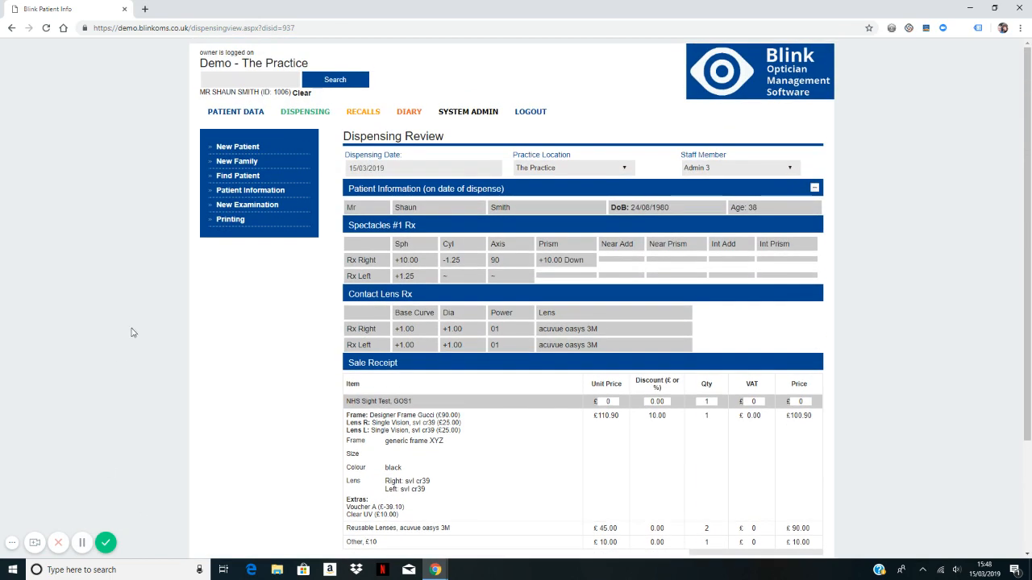
left_click(242, 118)
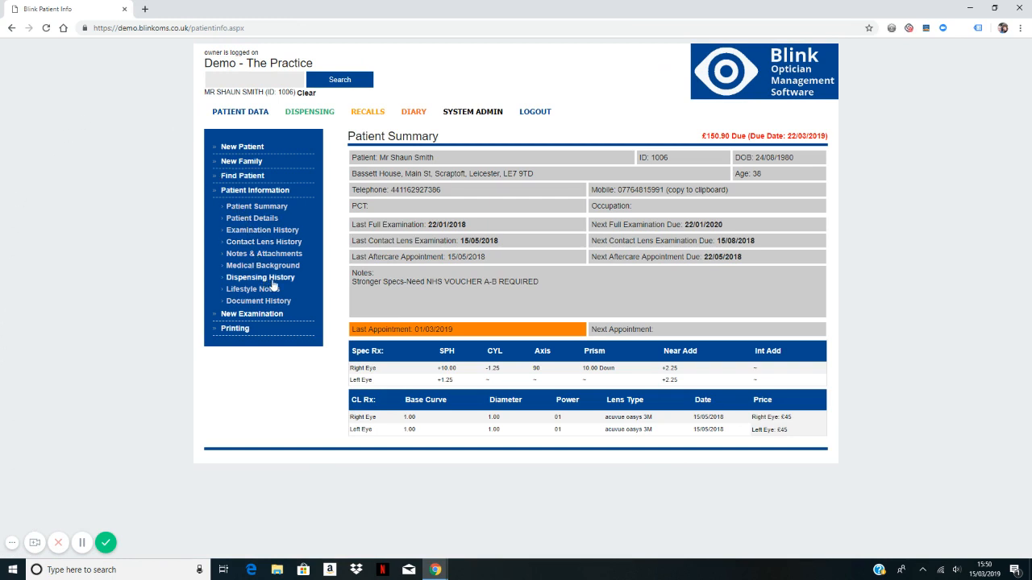
left_click(273, 280)
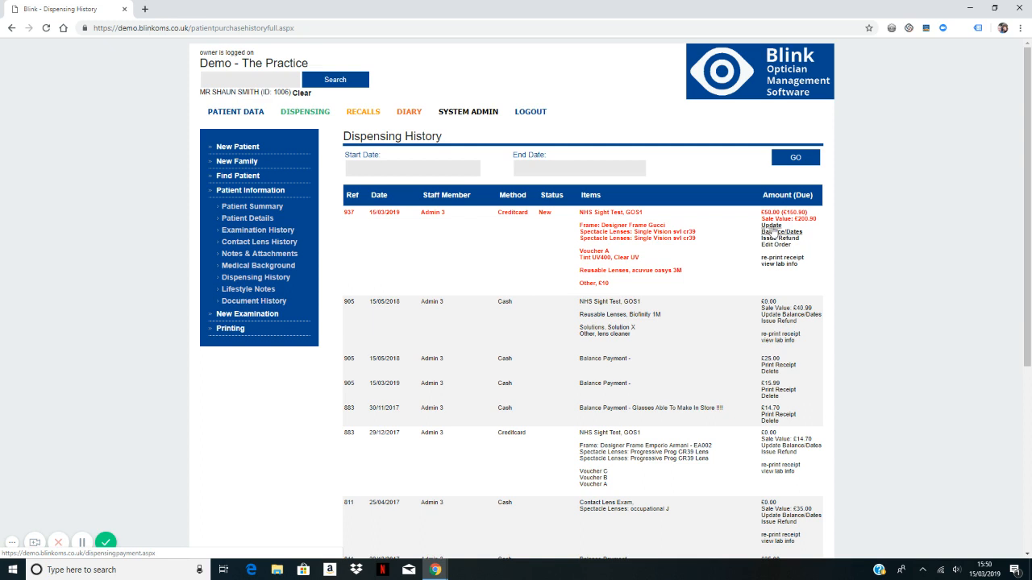
left_click(772, 232)
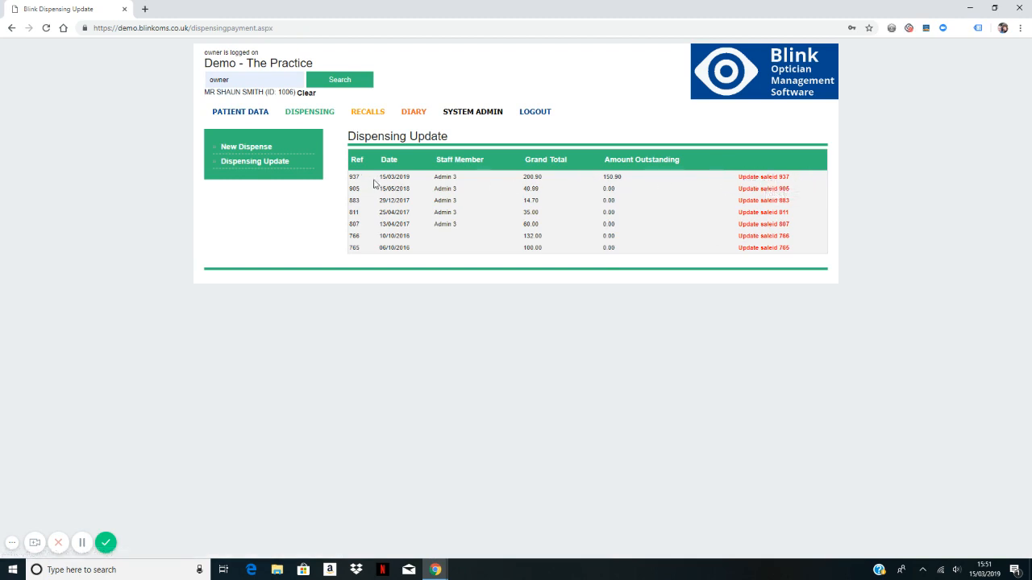
left_click(772, 179)
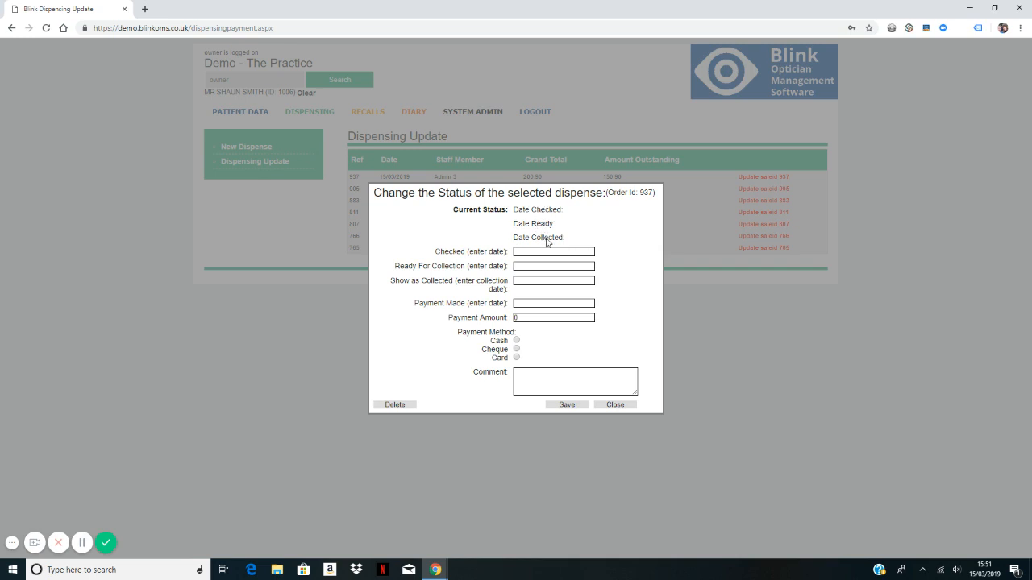
Step: Record a cash payment of 50 dated 15/03/2019 against the order, save it and close the status form
left_click(521, 304)
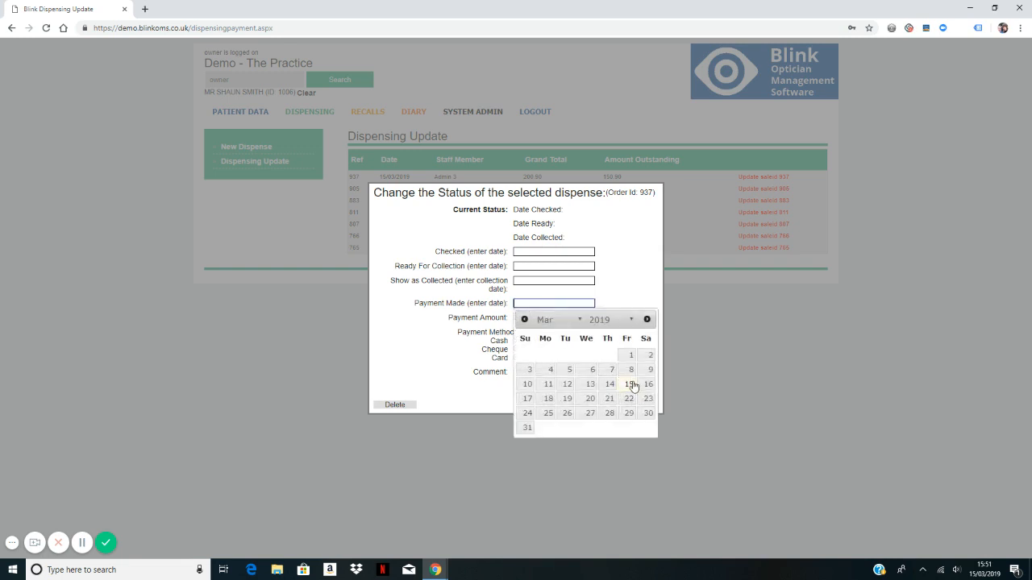
left_click(629, 387)
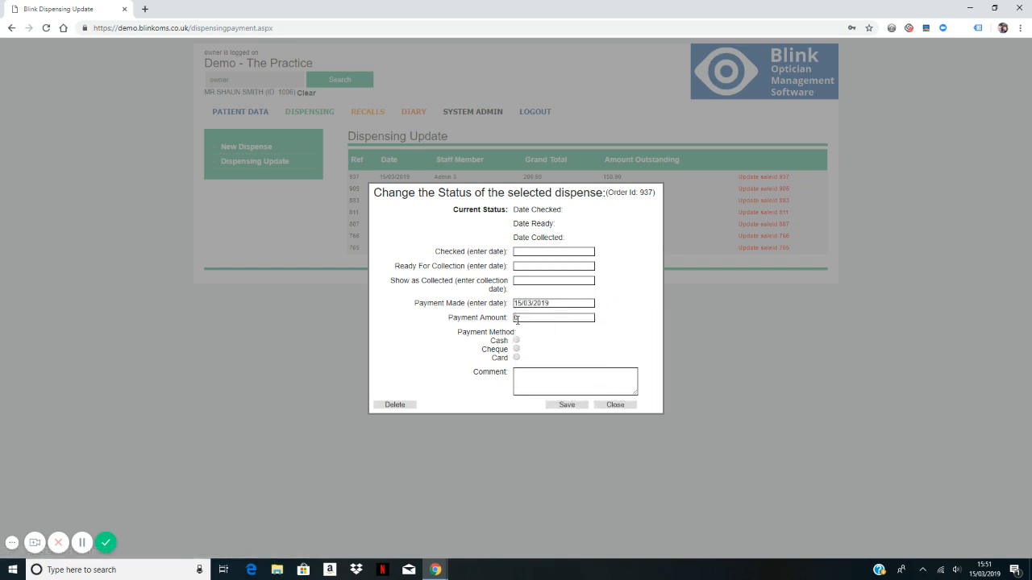
key("Tab")
left_click(517, 341)
left_click(568, 406)
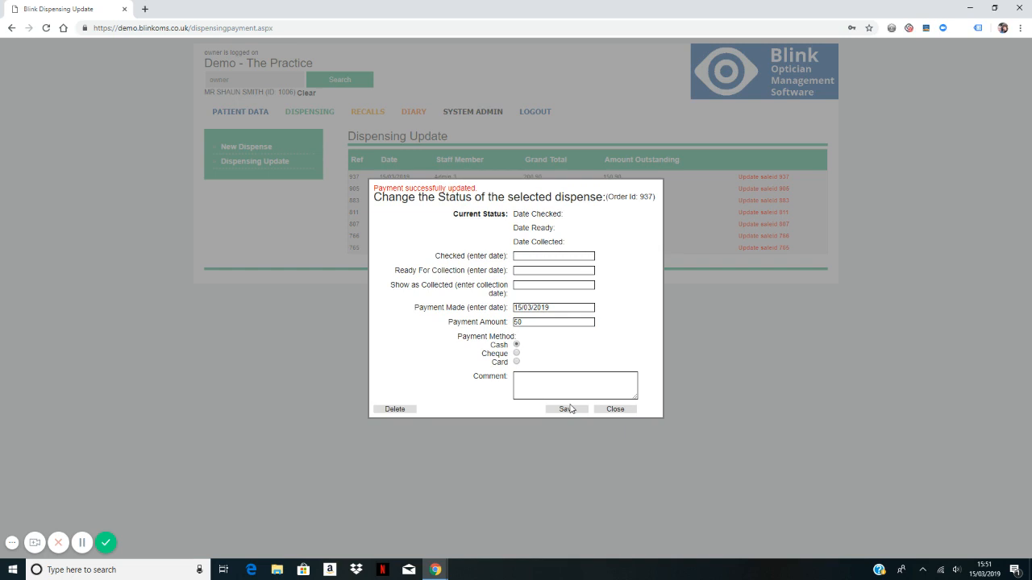
left_click(616, 411)
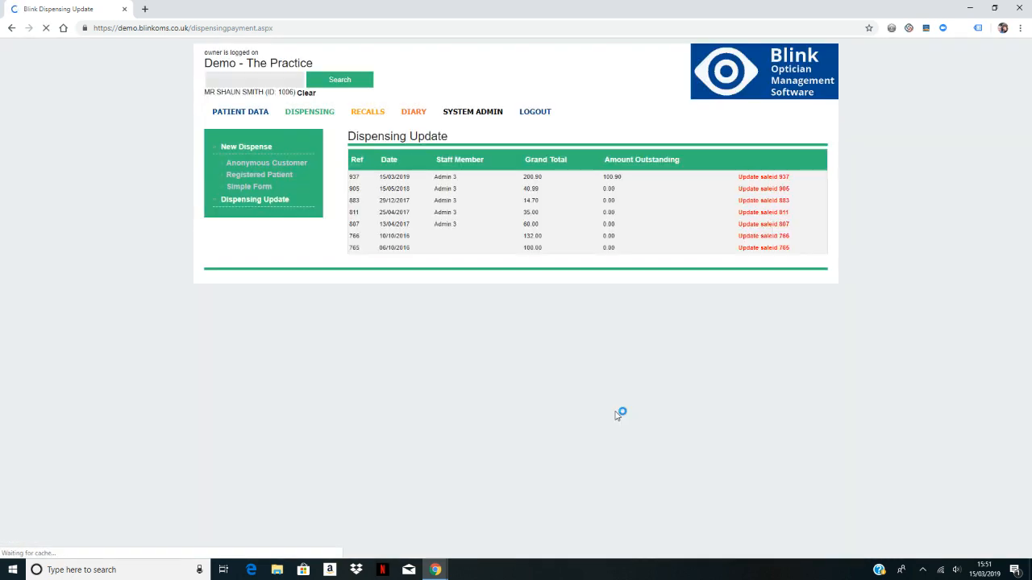
Step: Check the balance payment in the patient's dispensing history and the amount due on the patient summary
left_click(246, 114)
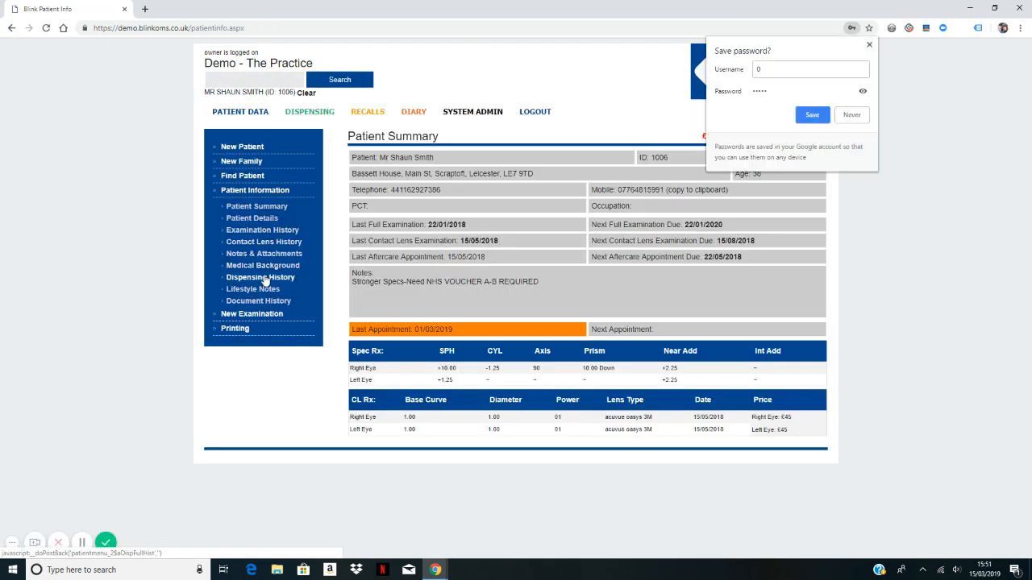
left_click(264, 279)
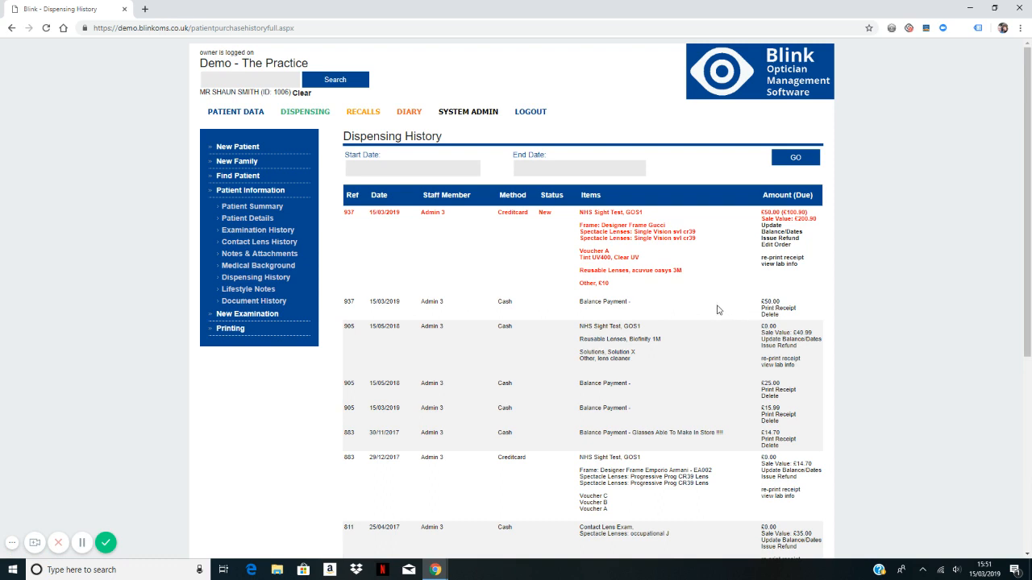
left_click(250, 114)
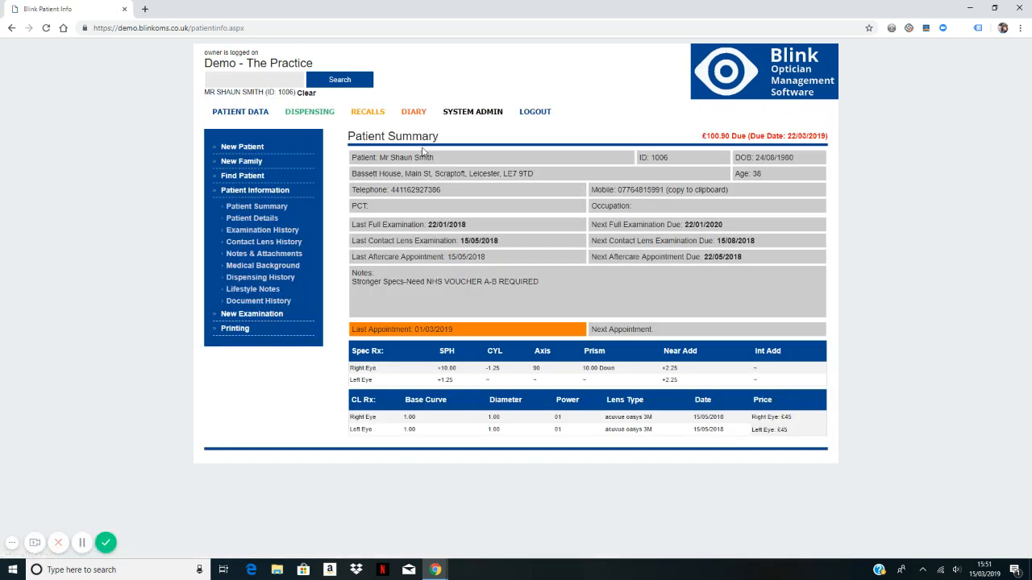
Step: View the summary version of the dispensing management report for 15/03/2019 and return to the report criteria
left_click(487, 118)
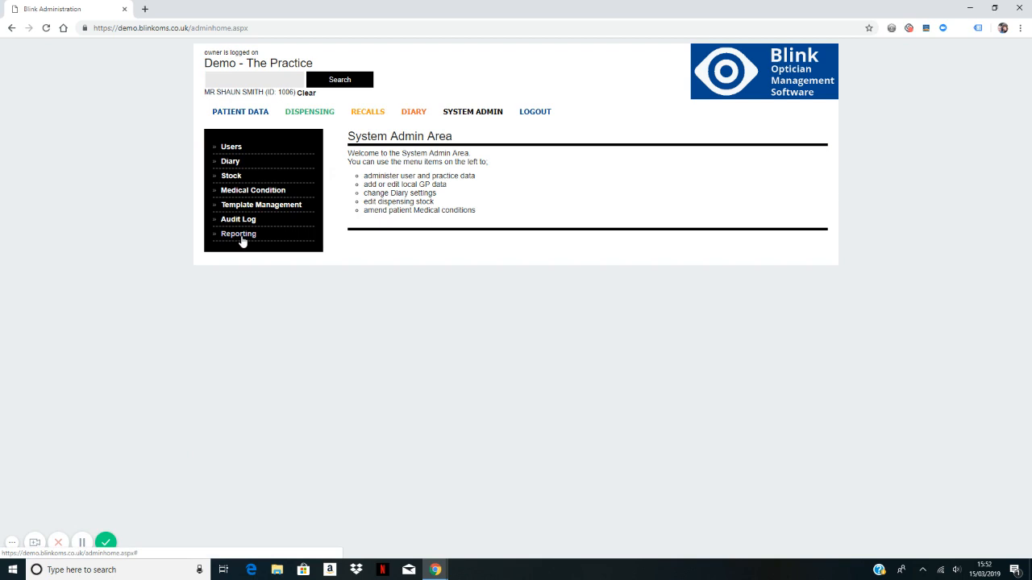
left_click(241, 235)
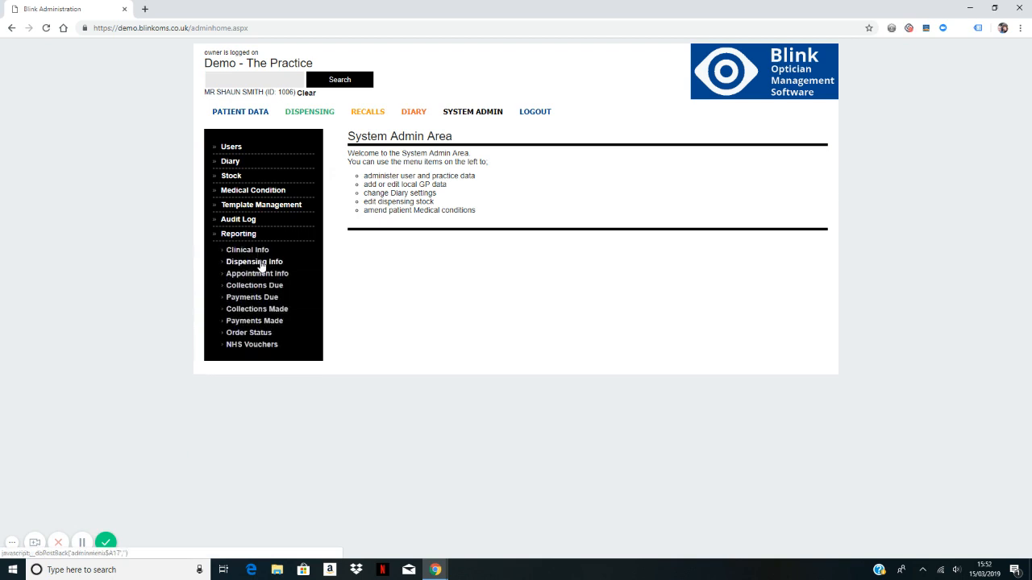
left_click(258, 263)
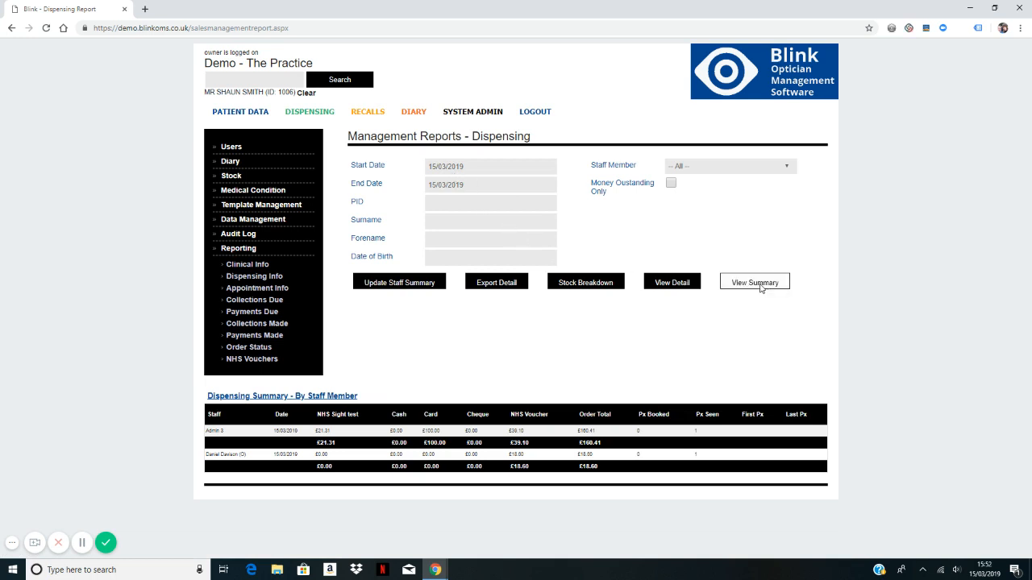
left_click(755, 284)
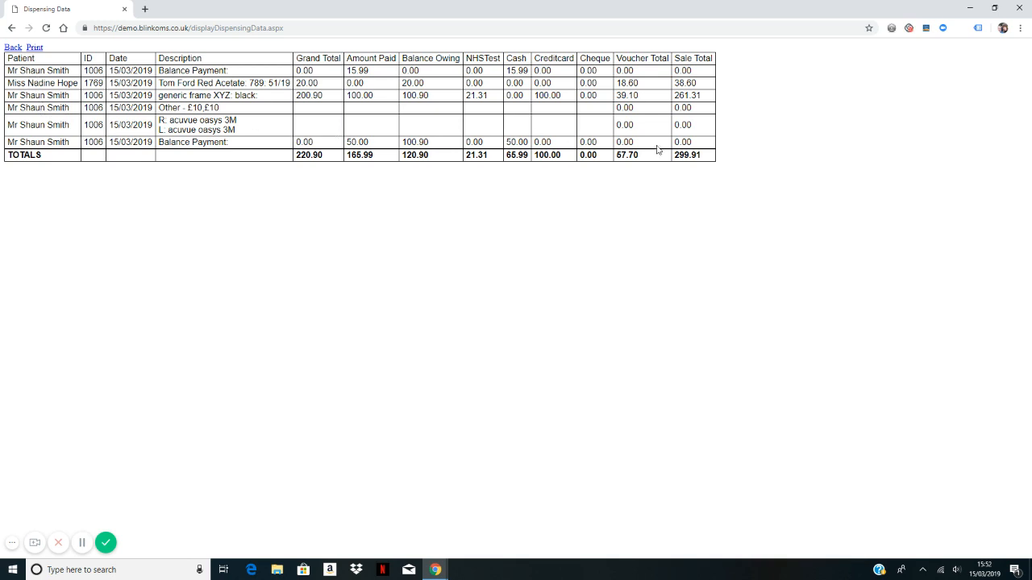
left_click(12, 47)
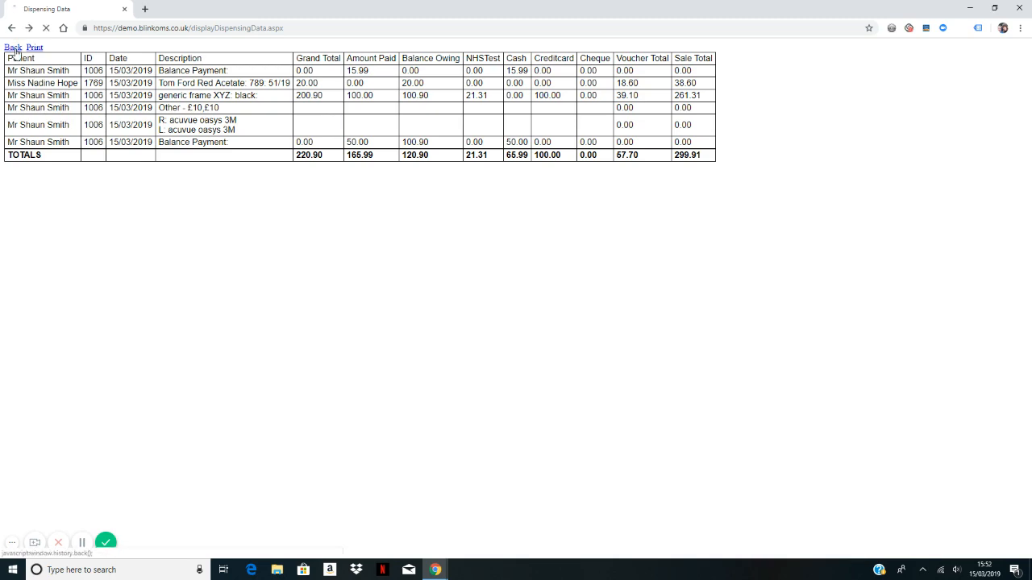
Step: View the detailed dispensing report for 15/03/2019, look across its voucher columns and return to the report criteria
left_click(670, 282)
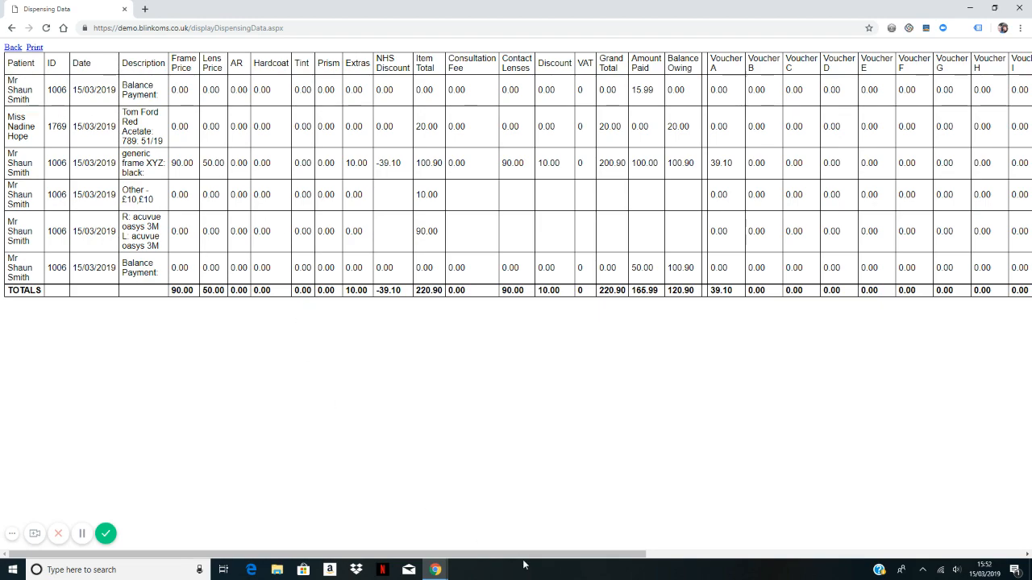
left_click_drag(526, 554, 484, 572)
left_click(13, 48)
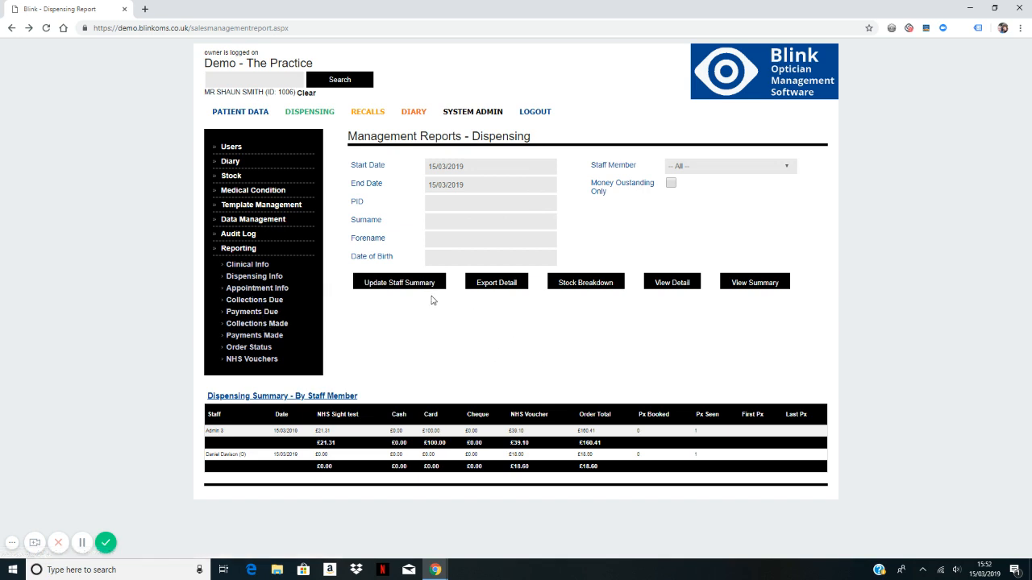
Step: In the Order Status report, set the 12/03/2019 order to With Lab with the note "sent at 2pm" and update it
left_click(248, 348)
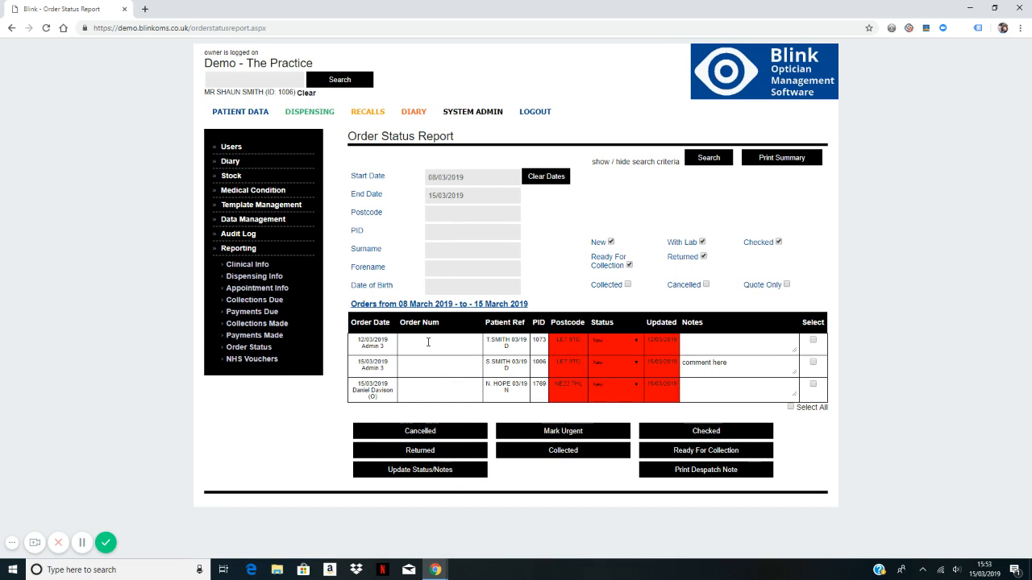
left_click(630, 342)
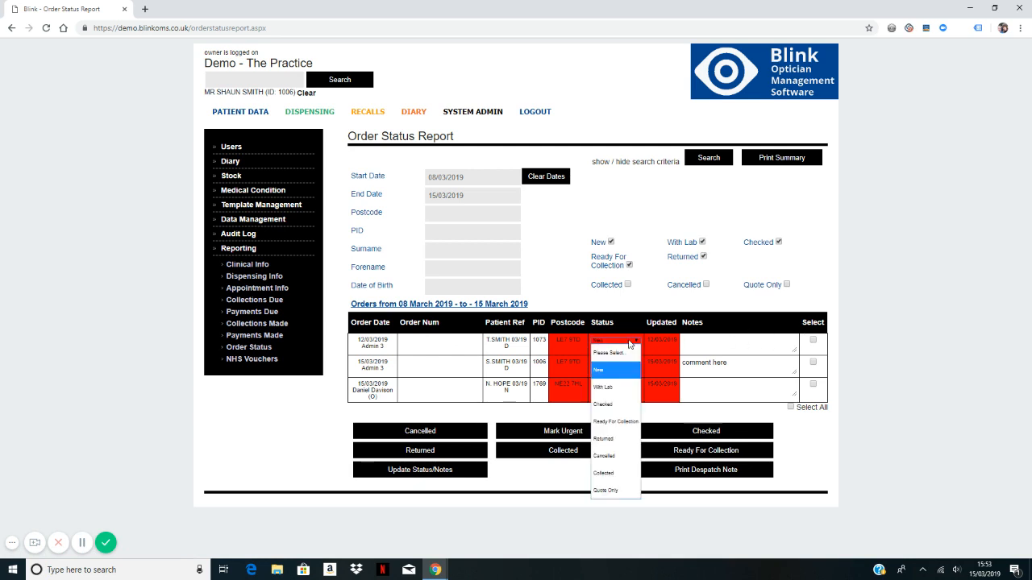
left_click(612, 389)
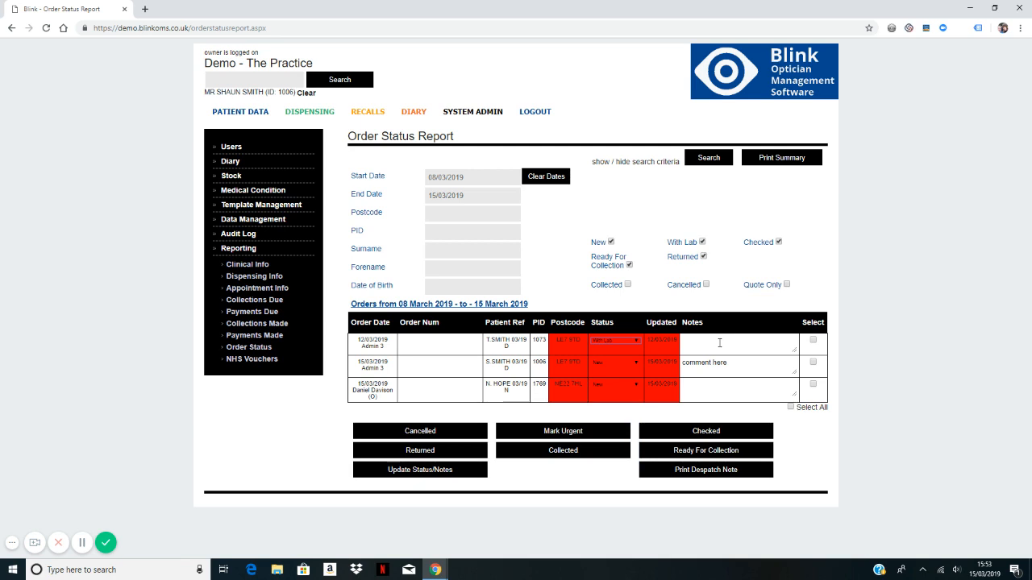
left_click(718, 342)
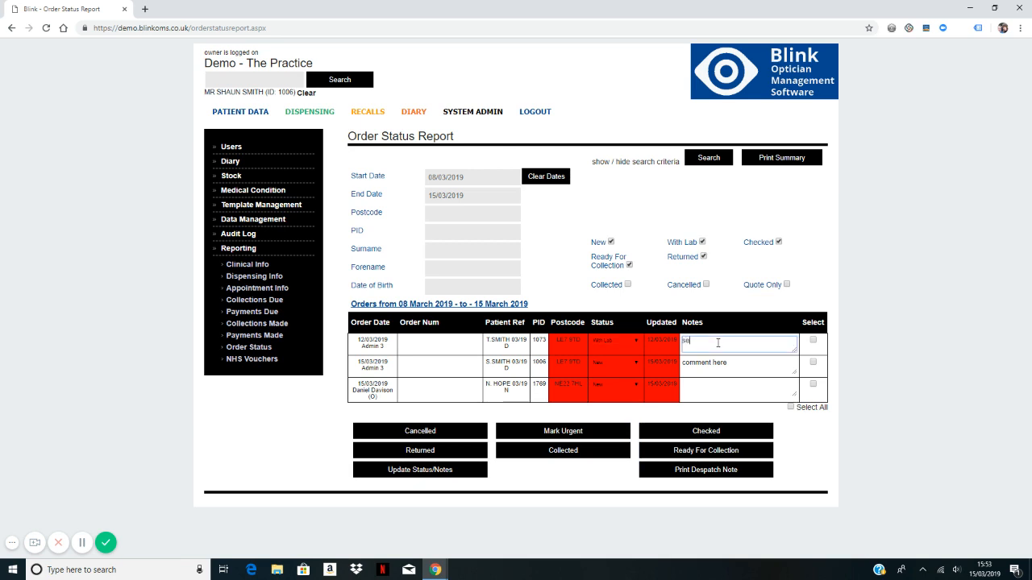
type("sent at 2pm")
left_click(812, 339)
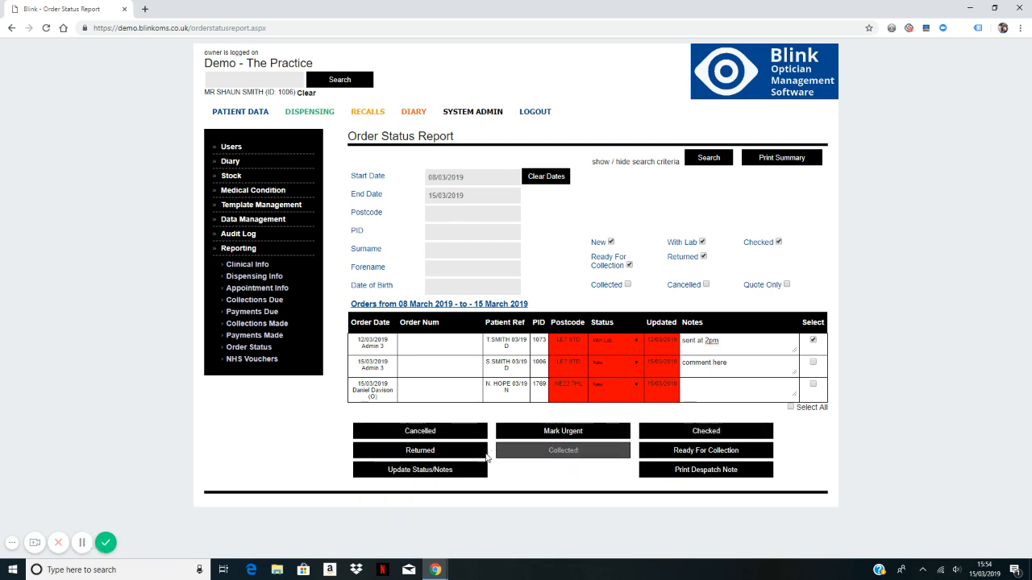
left_click(424, 472)
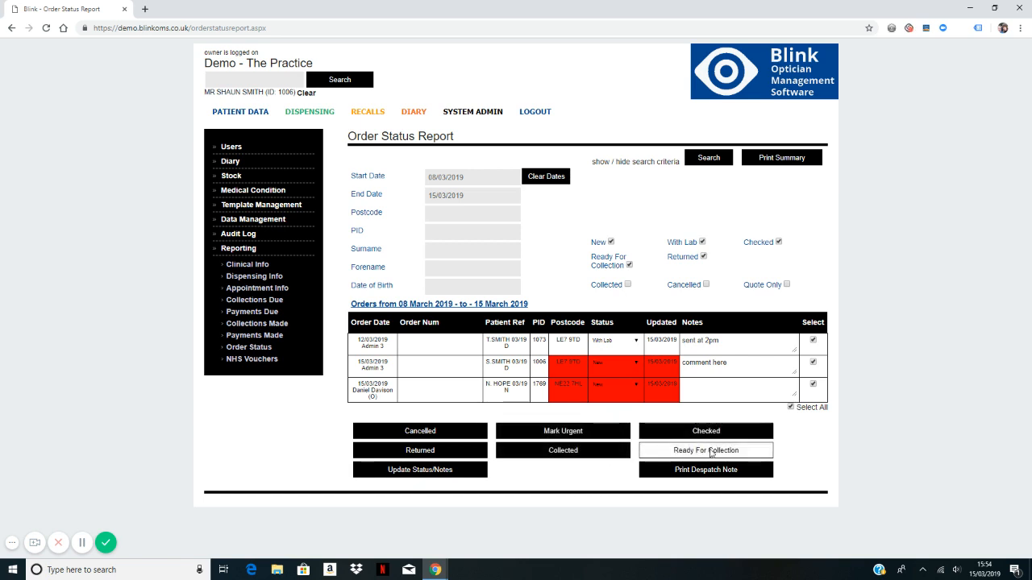
Step: Select all three listed orders and mark them as Ready For Collection
left_click(709, 451)
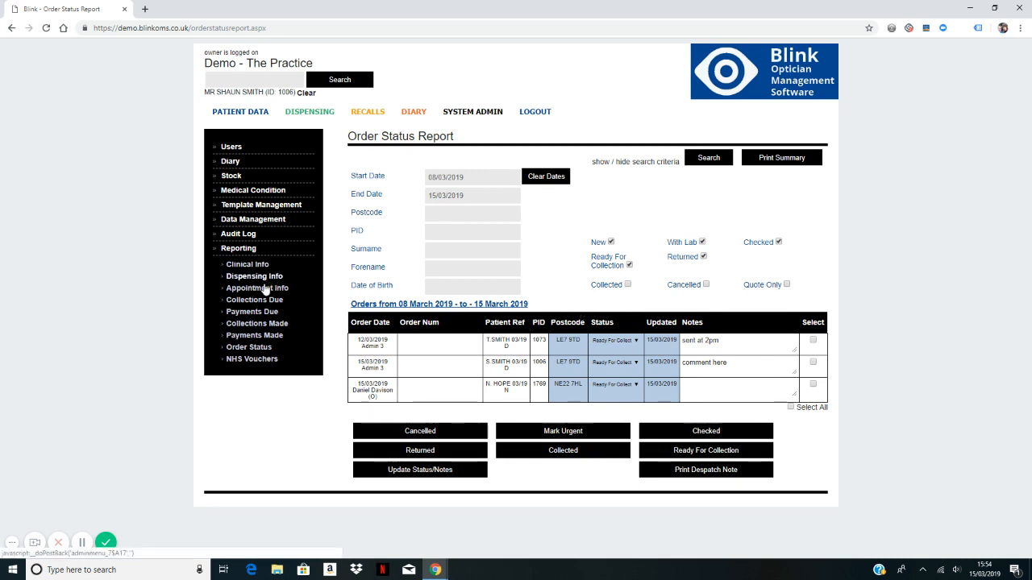
Step: In the NHS voucher report, select the voucher A and sight test claims and mark them as submitted
left_click(252, 359)
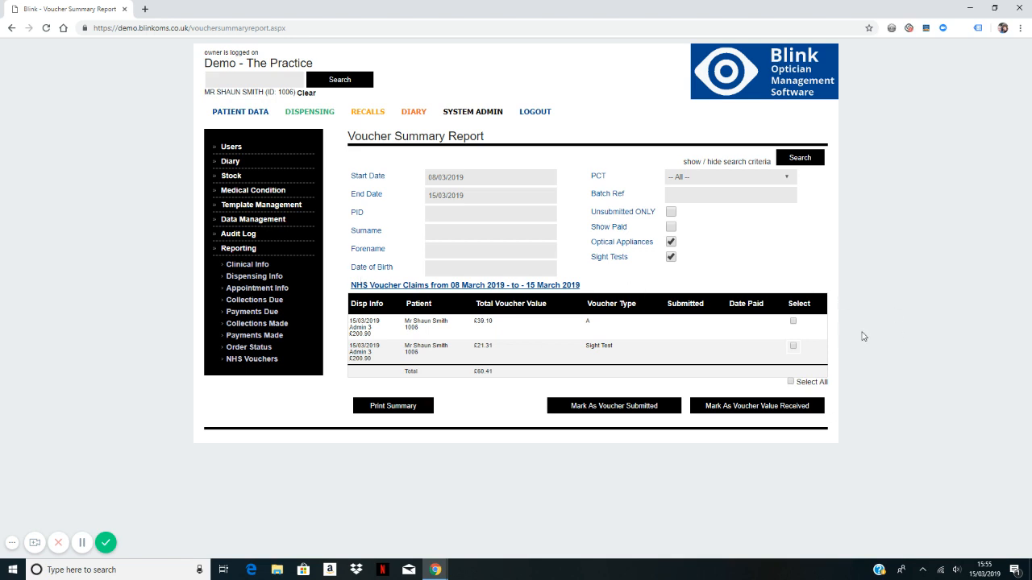
left_click(793, 322)
left_click(621, 407)
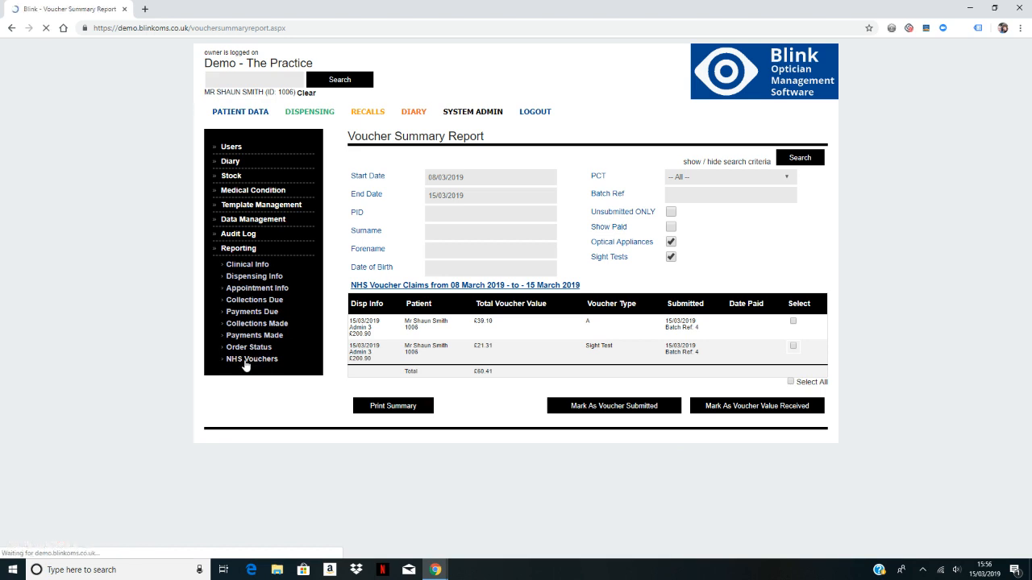
Step: Select both submitted claims, voucher A and Sight Test, and mark their voucher value as received
left_click(721, 408)
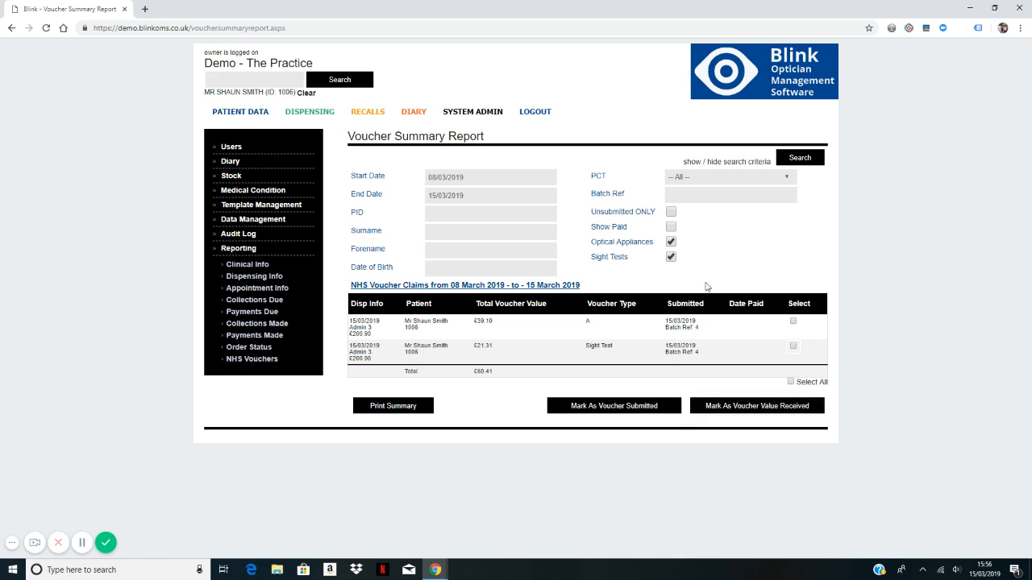
left_click(793, 321)
left_click(793, 346)
left_click(772, 406)
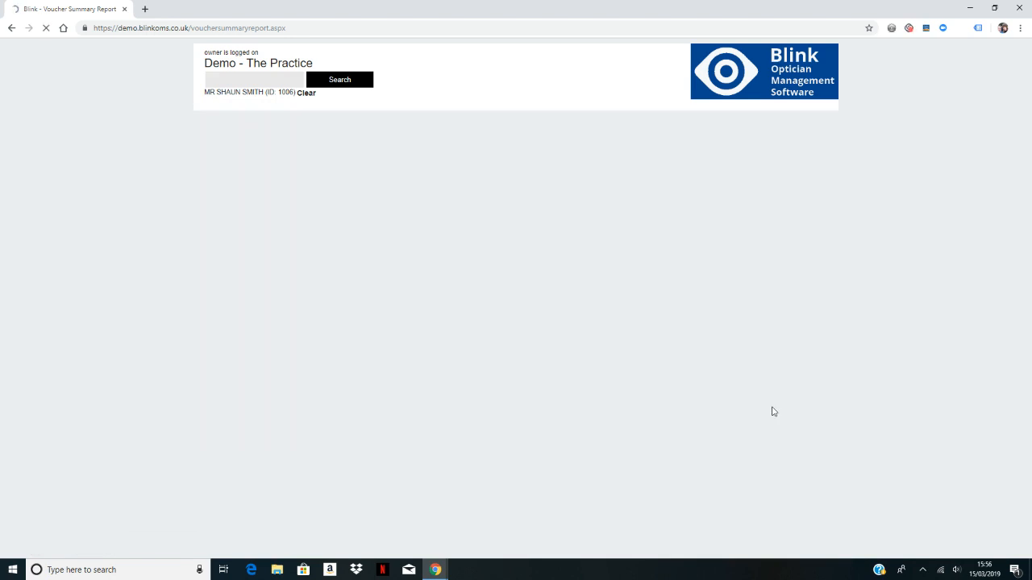